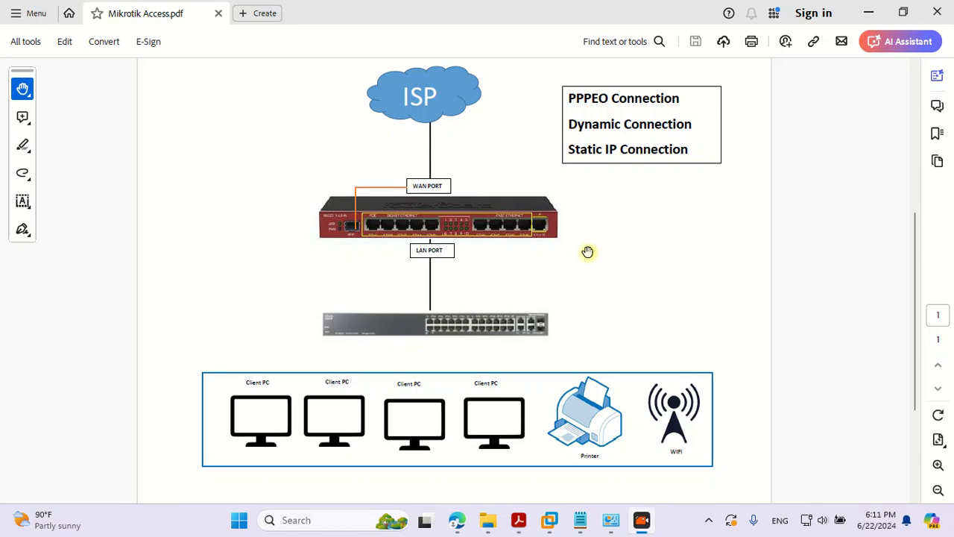
Switch to the ClientPC virtual machine and refresh its desktop
{"action": "scroll", "coordinate": [587, 252], "scroll_direction": "down", "scroll_amount": 1}
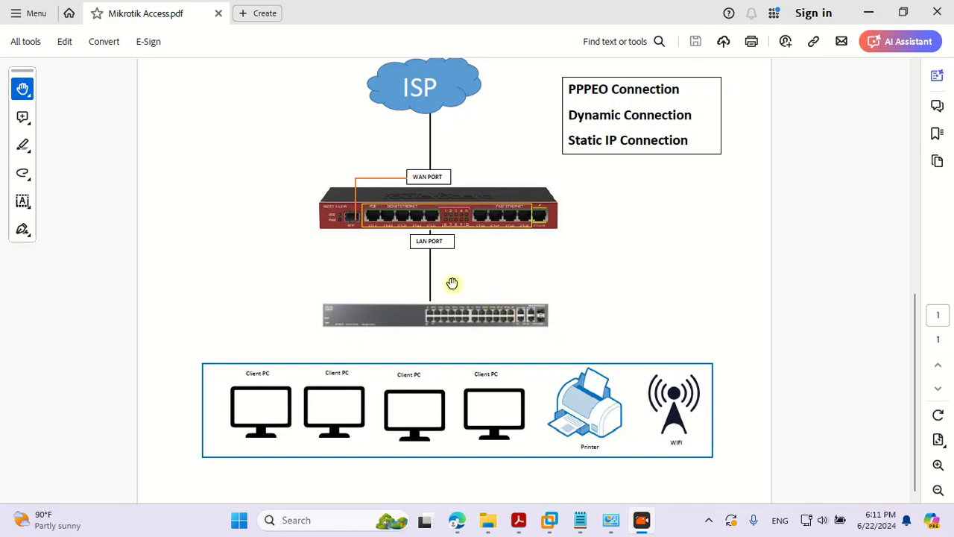
{"action": "left_click_drag", "start_coordinate": [611, 216], "coordinate": [612, 230]}
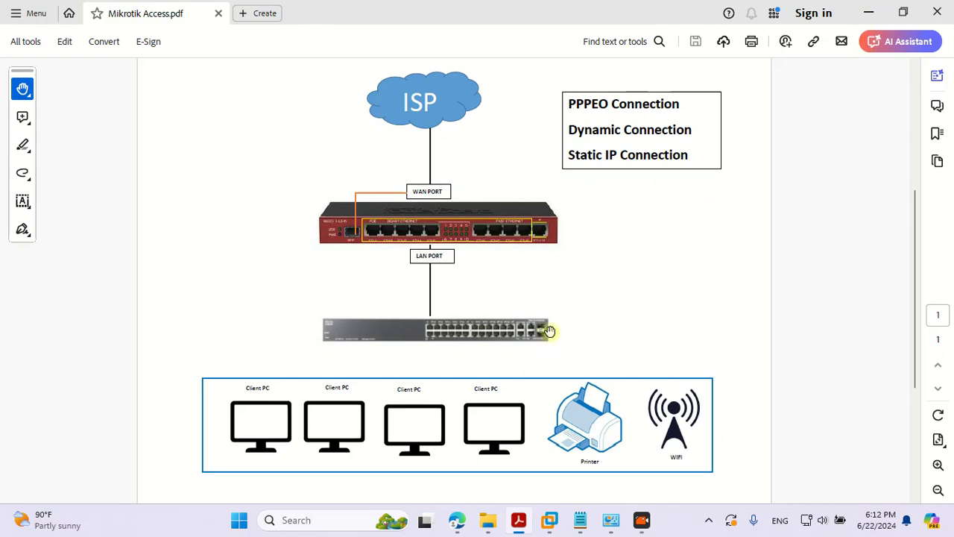
{"action": "mouse_move", "coordinate": [549, 521]}
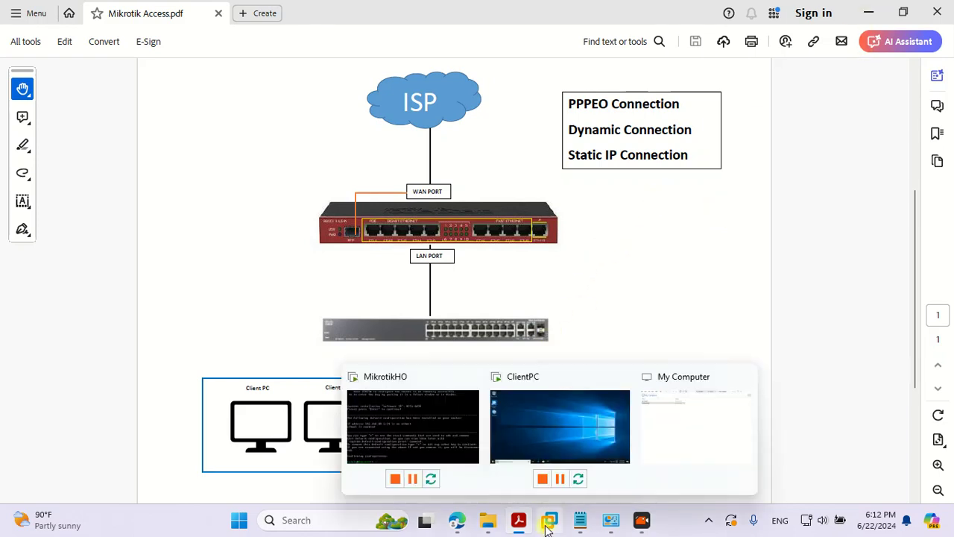
{"action": "left_click", "coordinate": [550, 428]}
{"action": "right_click", "coordinate": [526, 140]}
{"action": "left_click", "coordinate": [554, 182]}
{"action": "right_click", "coordinate": [268, 178]}
{"action": "left_click", "coordinate": [299, 211]}
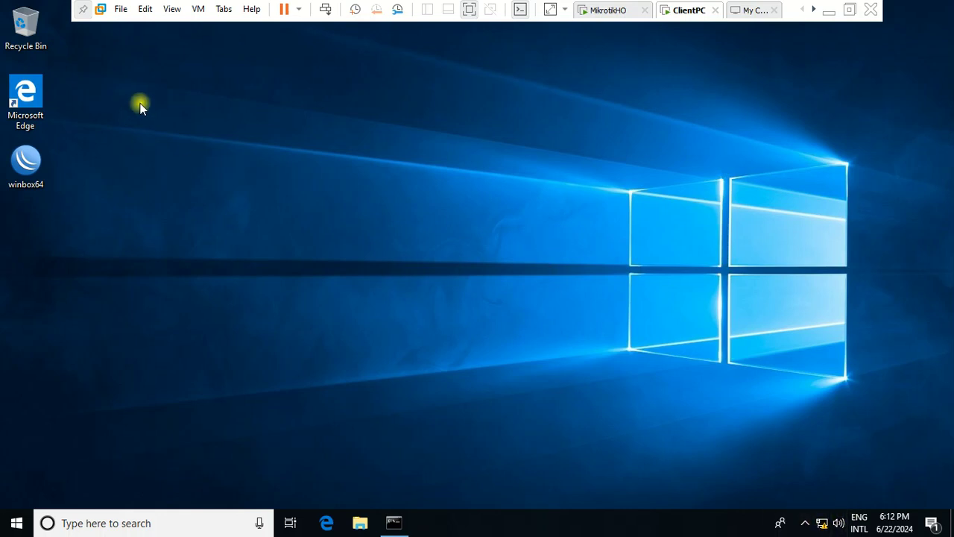
Launch WinBox, connect to the discovered router by MAC address, and dismiss the welcome notice
{"action": "double_click", "coordinate": [46, 157]}
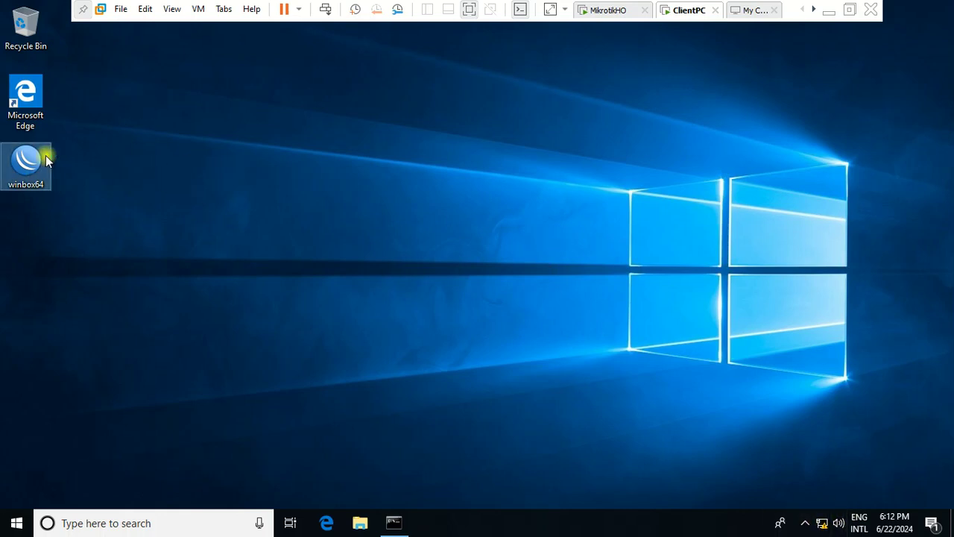
{"action": "left_click_drag", "start_coordinate": [407, 65], "coordinate": [499, 73]}
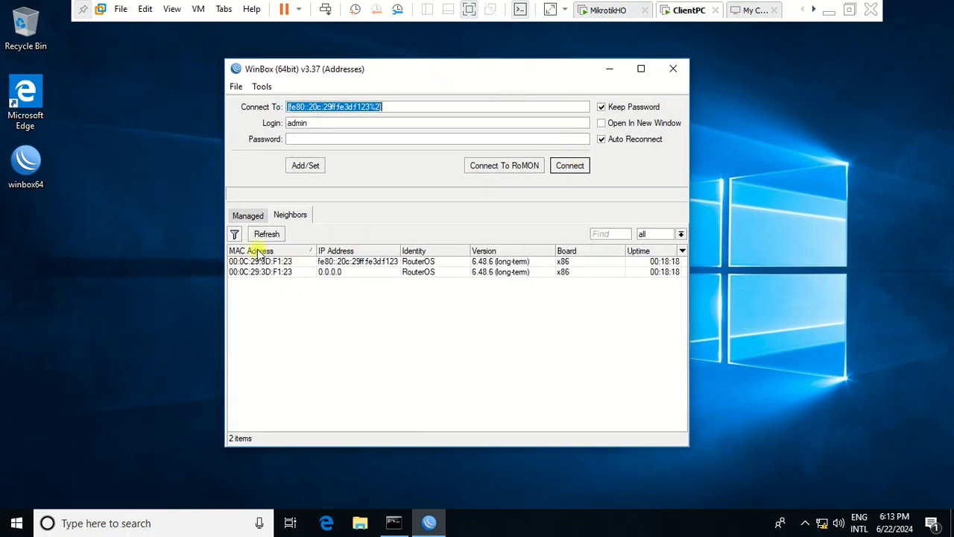
{"action": "left_click_drag", "start_coordinate": [425, 67], "coordinate": [400, 76]}
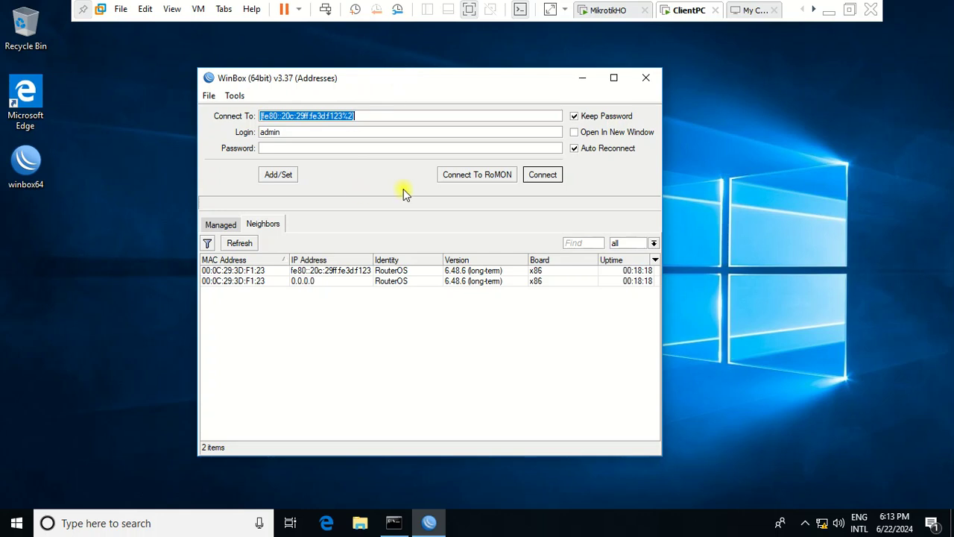
{"action": "left_click_drag", "start_coordinate": [458, 79], "coordinate": [483, 82]}
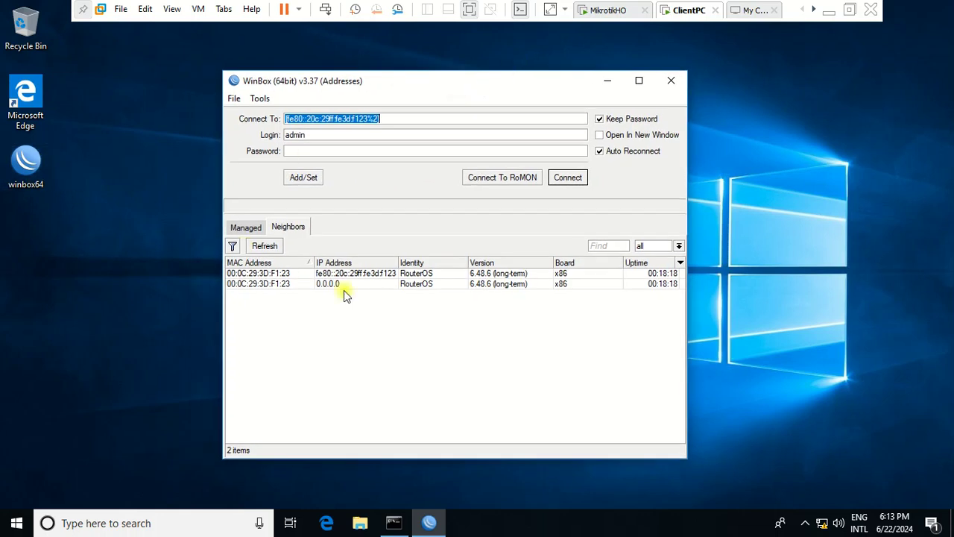
{"action": "left_click", "coordinate": [308, 273]}
{"action": "left_click", "coordinate": [568, 178]}
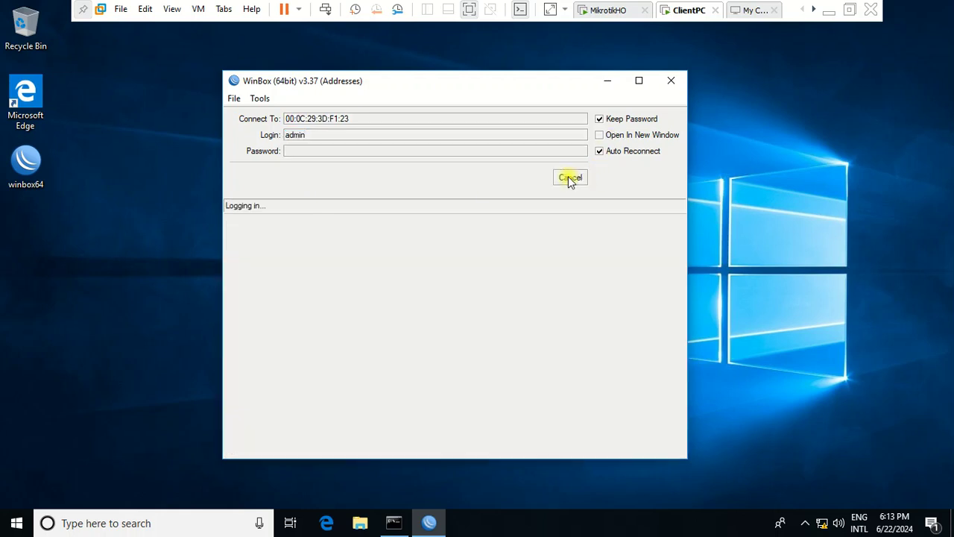
{"action": "left_click", "coordinate": [691, 403]}
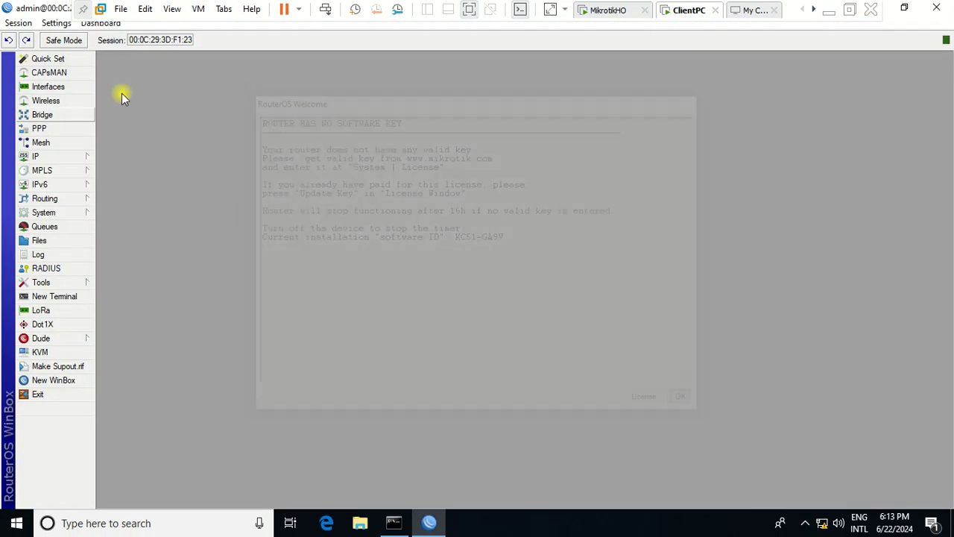
{"action": "left_click", "coordinate": [42, 156]}
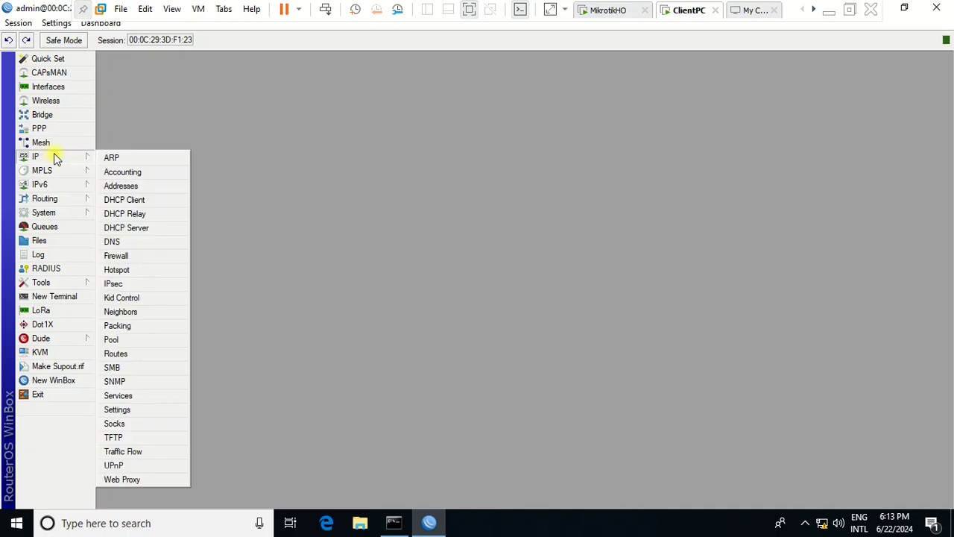
{"action": "left_click", "coordinate": [119, 185]}
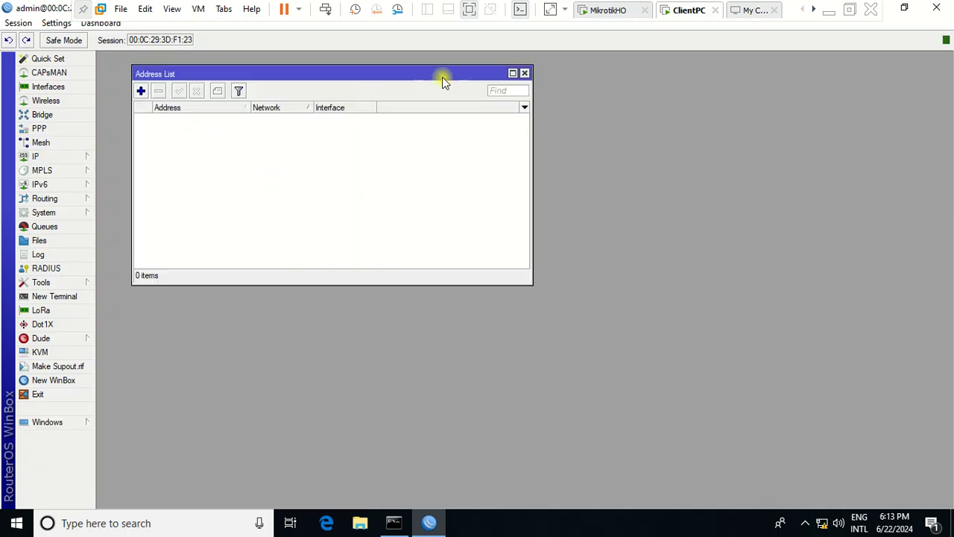
{"action": "left_click", "coordinate": [525, 73]}
{"action": "left_click", "coordinate": [48, 58]}
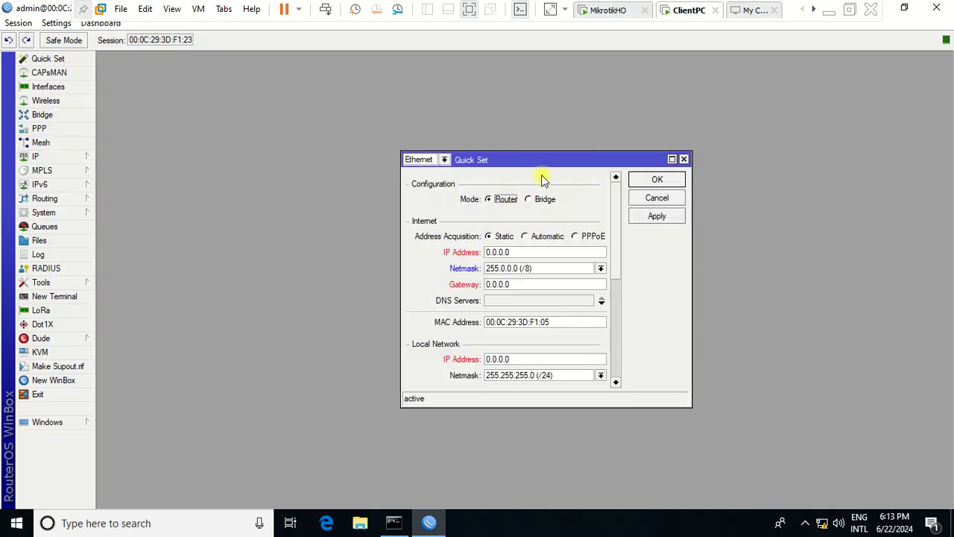
{"action": "left_click_drag", "start_coordinate": [518, 138], "coordinate": [473, 141]}
{"action": "left_click", "coordinate": [618, 143]}
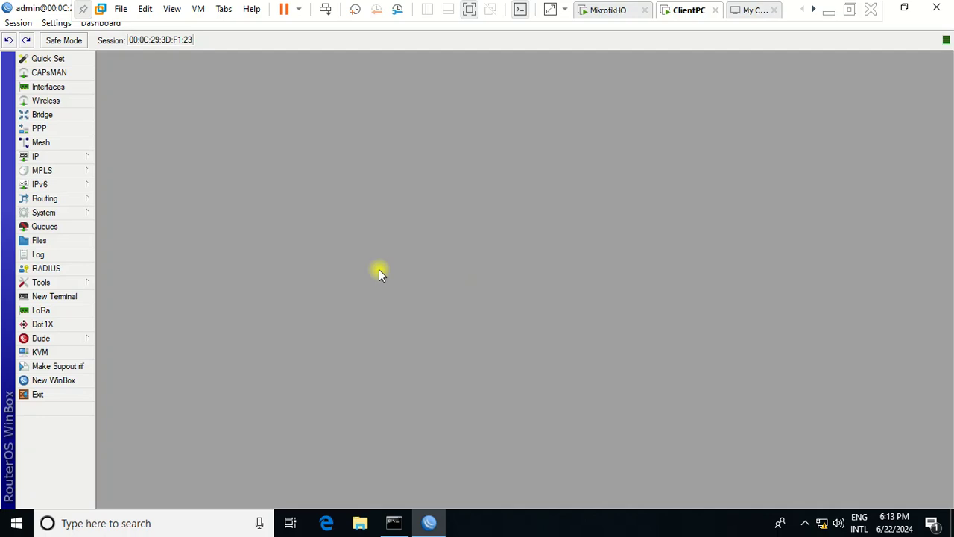
Check the router's IP address list, which is still empty
{"action": "left_click", "coordinate": [49, 157]}
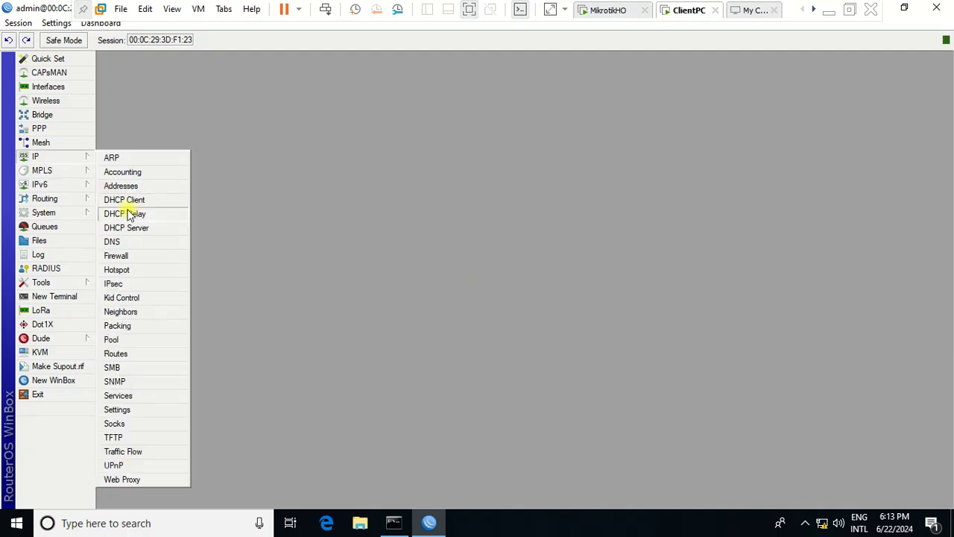
{"action": "left_click", "coordinate": [144, 189]}
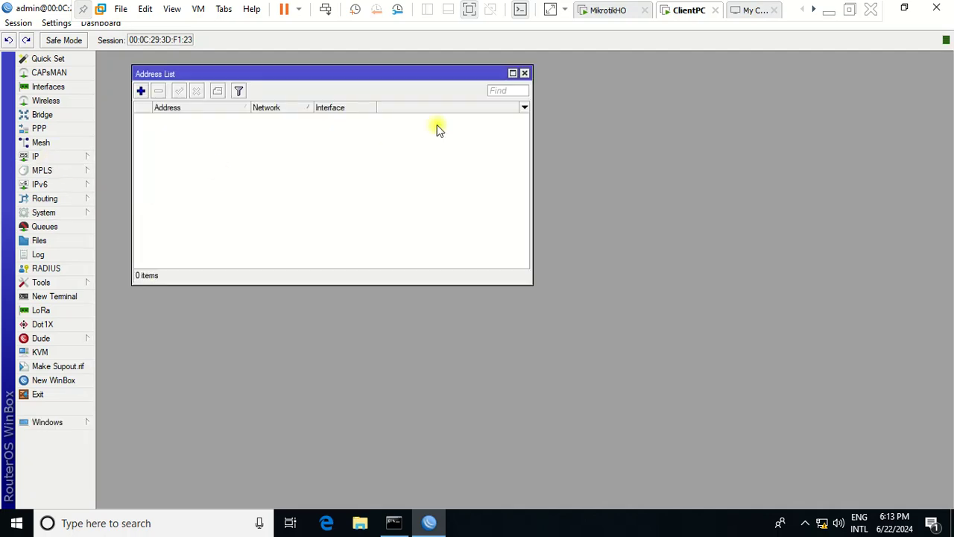
{"action": "left_click", "coordinate": [522, 72]}
Run ping google.com in a new terminal and see it fail on DNS resolution
{"action": "left_click", "coordinate": [57, 297]}
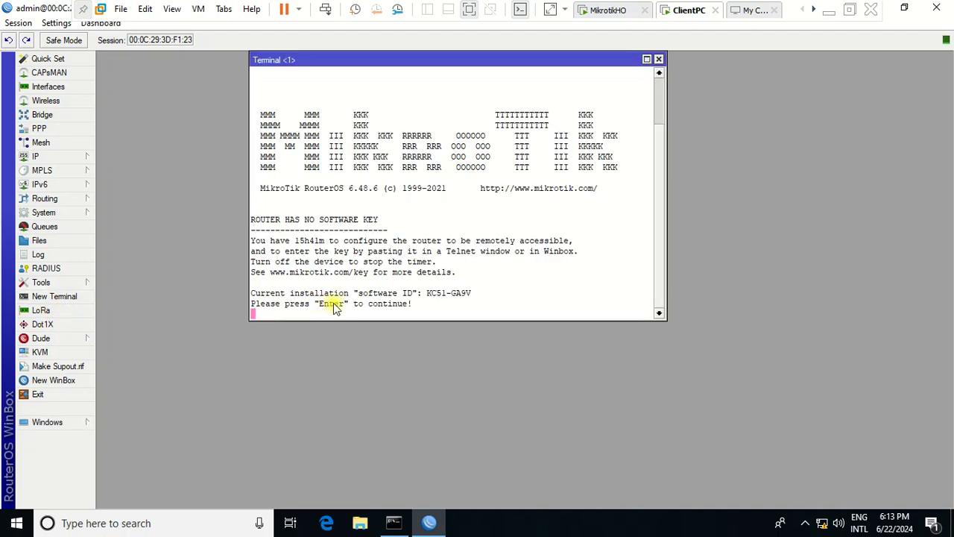
{"action": "key", "text": "Return"}
{"action": "type", "text": "pi"}
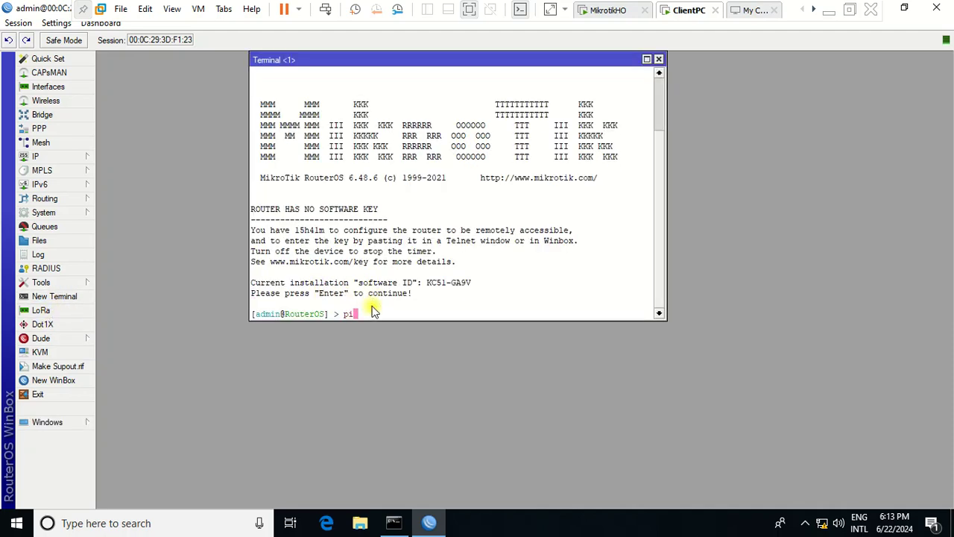
{"action": "type", "text": "ng google.com"}
{"action": "key", "text": "Return"}
{"action": "left_click_drag", "start_coordinate": [574, 61], "coordinate": [542, 125]}
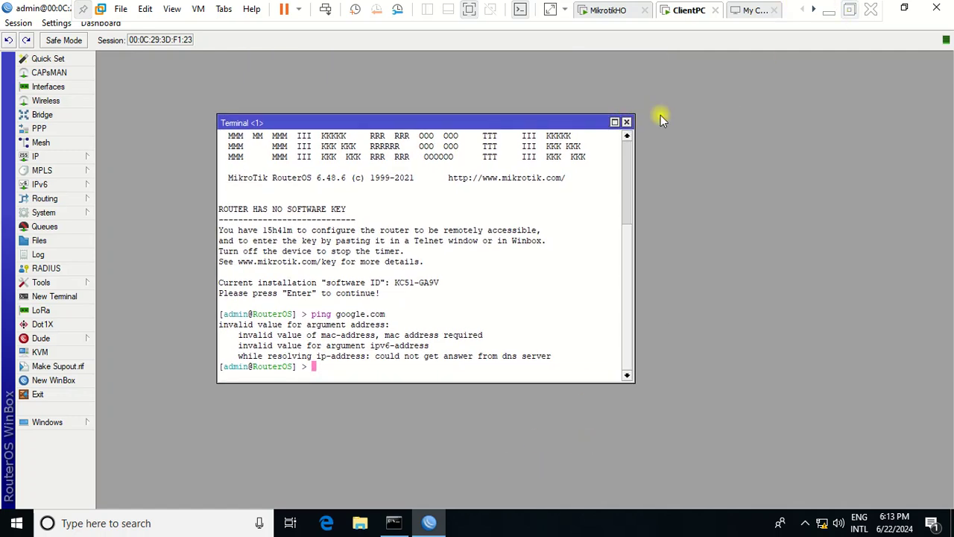
{"action": "left_click", "coordinate": [829, 9]}
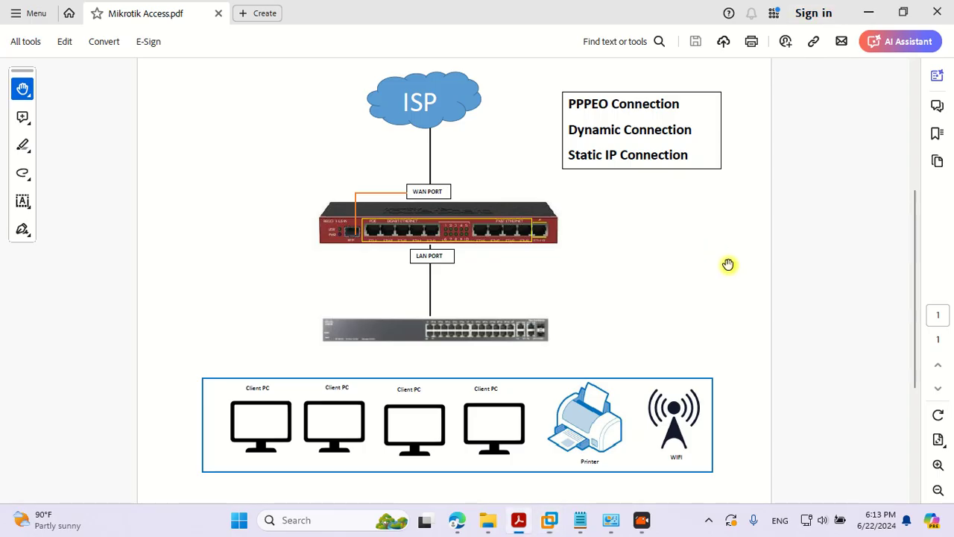
Look up Public IP 192.168.100.169 in Basic Configuration.txt, then return to the ClientPC VM
{"action": "left_click", "coordinate": [580, 520]}
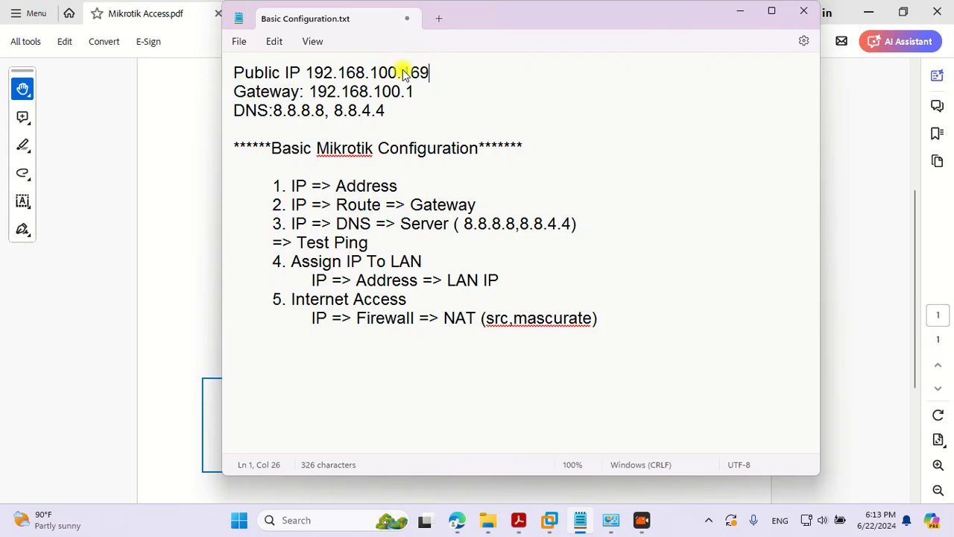
{"action": "left_click_drag", "start_coordinate": [430, 73], "coordinate": [224, 71]}
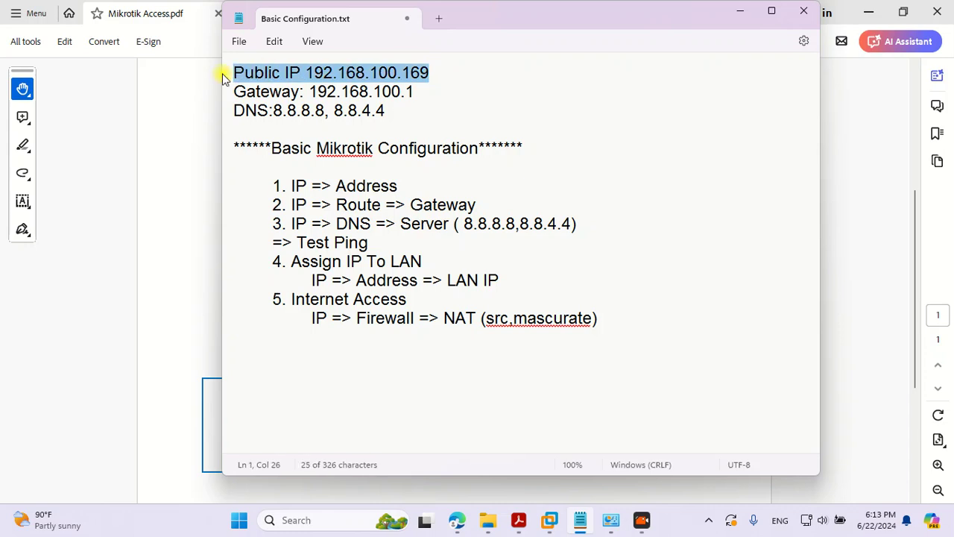
{"action": "left_click", "coordinate": [431, 72]}
{"action": "left_click_drag", "start_coordinate": [431, 73], "coordinate": [214, 68]}
{"action": "left_click", "coordinate": [403, 73]}
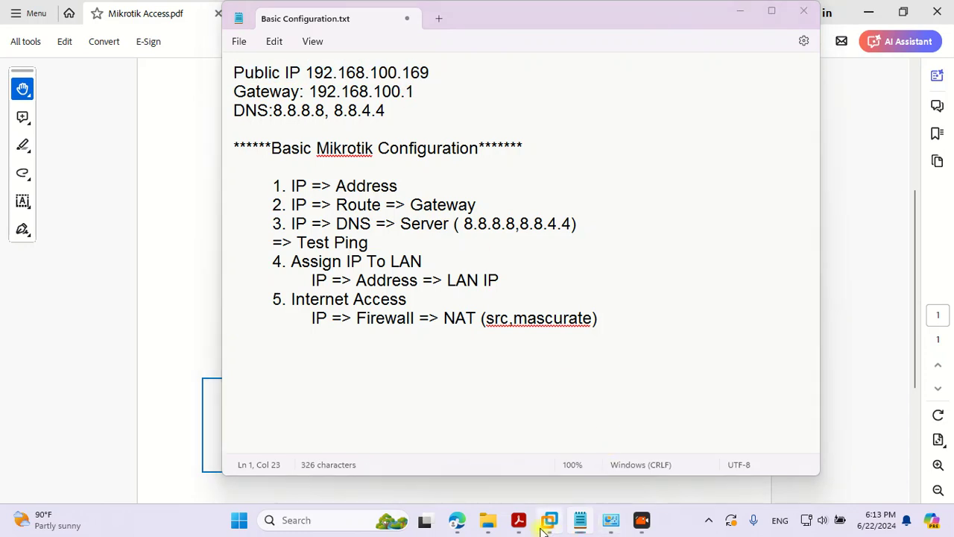
{"action": "left_click", "coordinate": [611, 519]}
{"action": "left_click", "coordinate": [599, 431]}
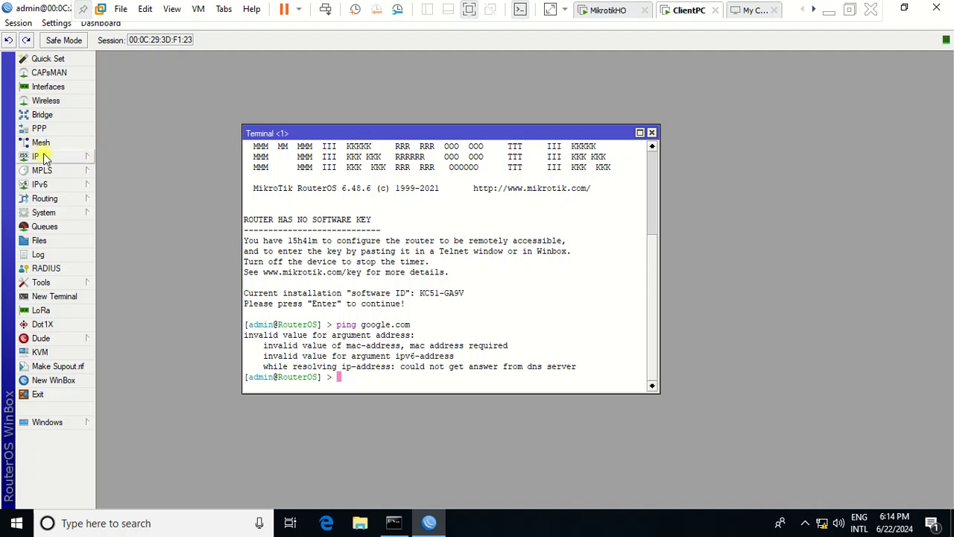
Add address 192.168.100.169/24 on interface ether1 in the router's IP address list
{"action": "left_click", "coordinate": [45, 158]}
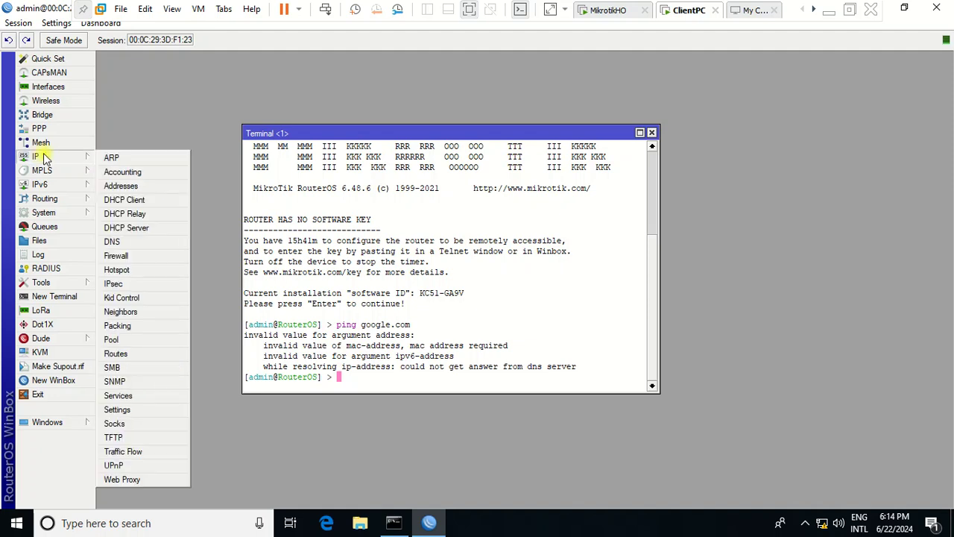
{"action": "left_click", "coordinate": [120, 186]}
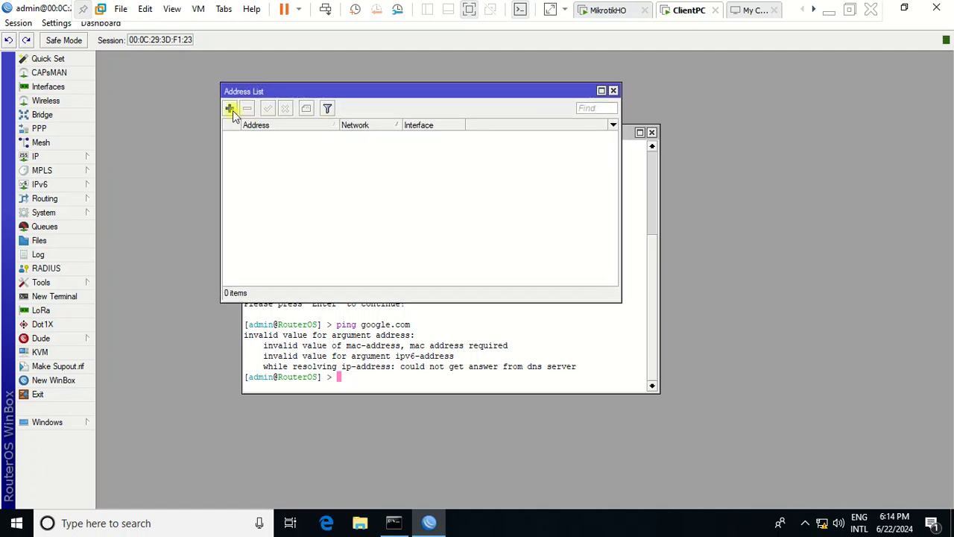
{"action": "left_click", "coordinate": [229, 109]}
{"action": "left_click_drag", "start_coordinate": [559, 206], "coordinate": [504, 170]}
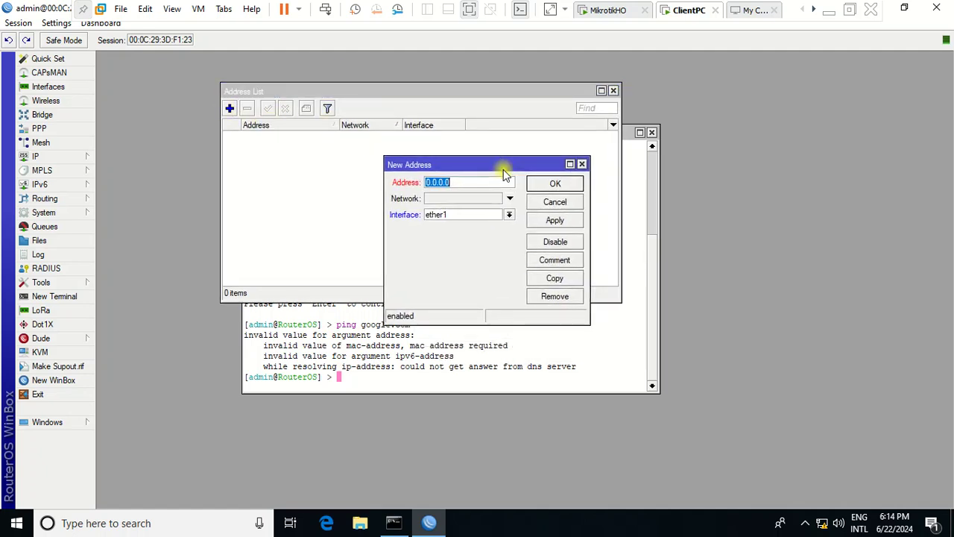
{"action": "type", "text": "192.168.100.1"}
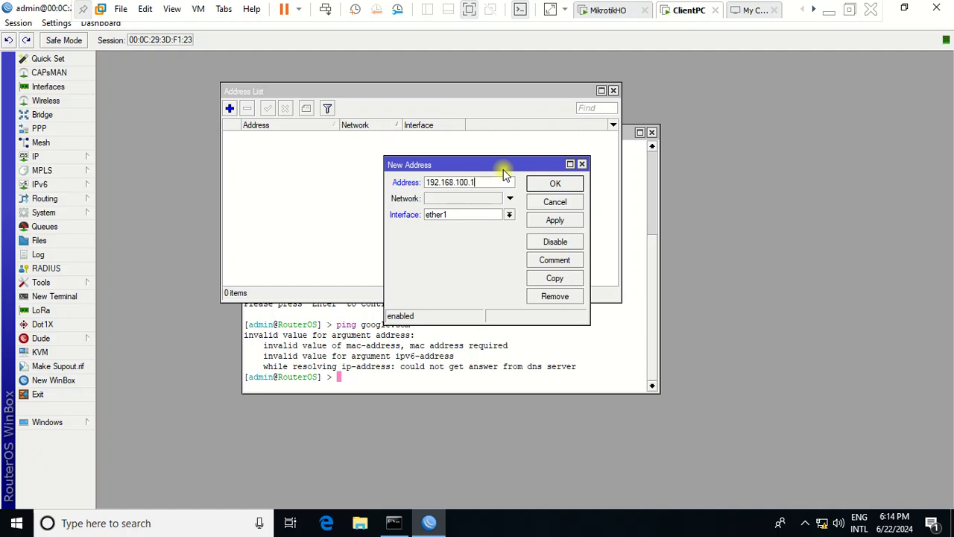
{"action": "type", "text": "69/24"}
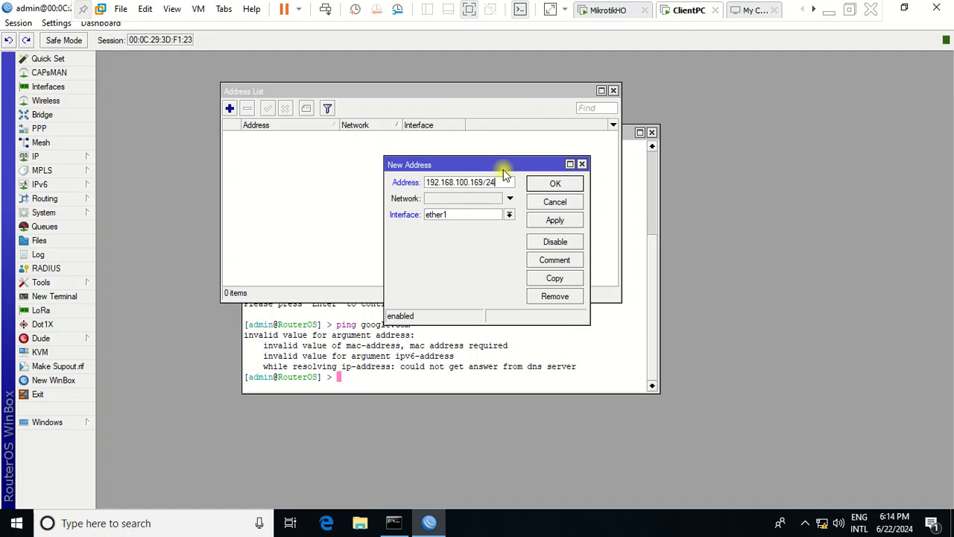
{"action": "left_click", "coordinate": [485, 215]}
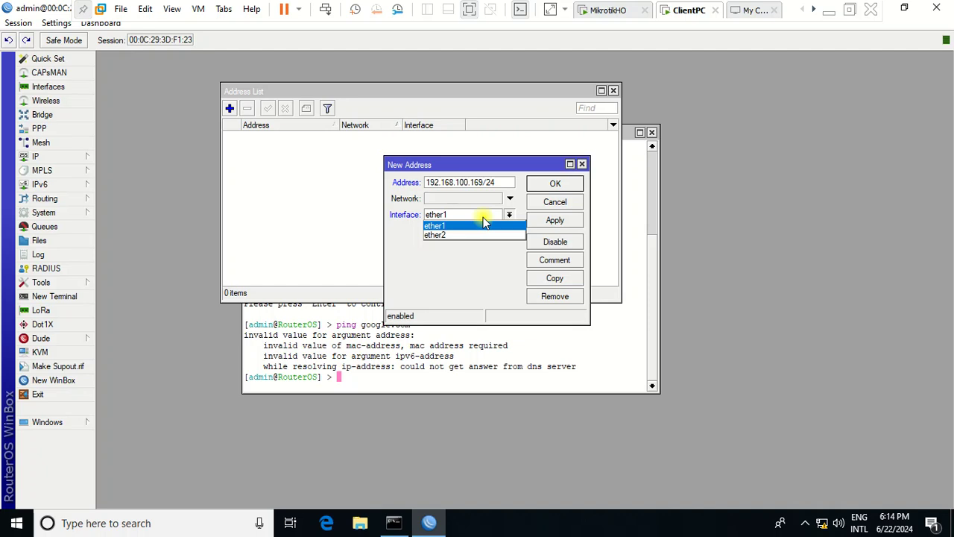
{"action": "left_click", "coordinate": [483, 224]}
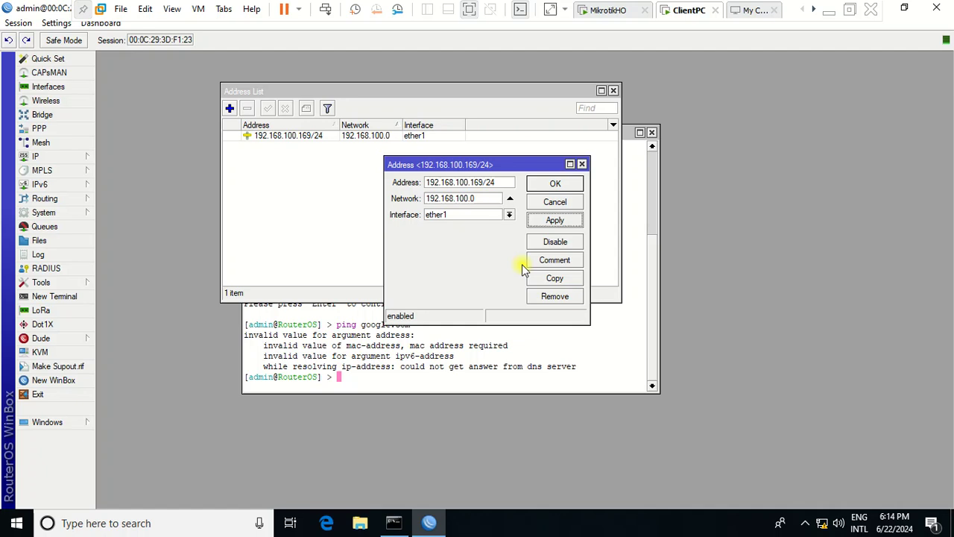
{"action": "left_click", "coordinate": [562, 183]}
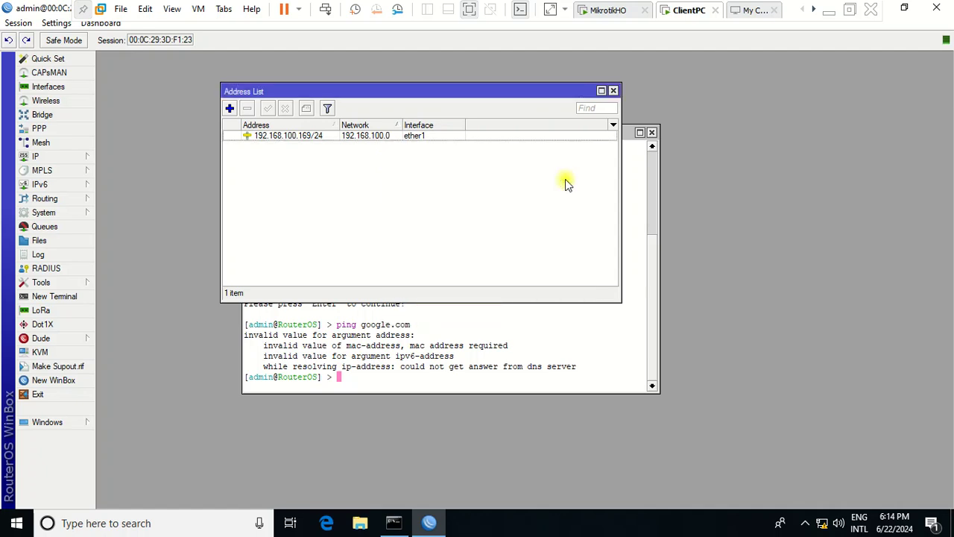
{"action": "left_click_drag", "start_coordinate": [452, 91], "coordinate": [602, 84]}
Rerun ping google.com in the terminal; it still fails to resolve the name
{"action": "left_click", "coordinate": [350, 380]}
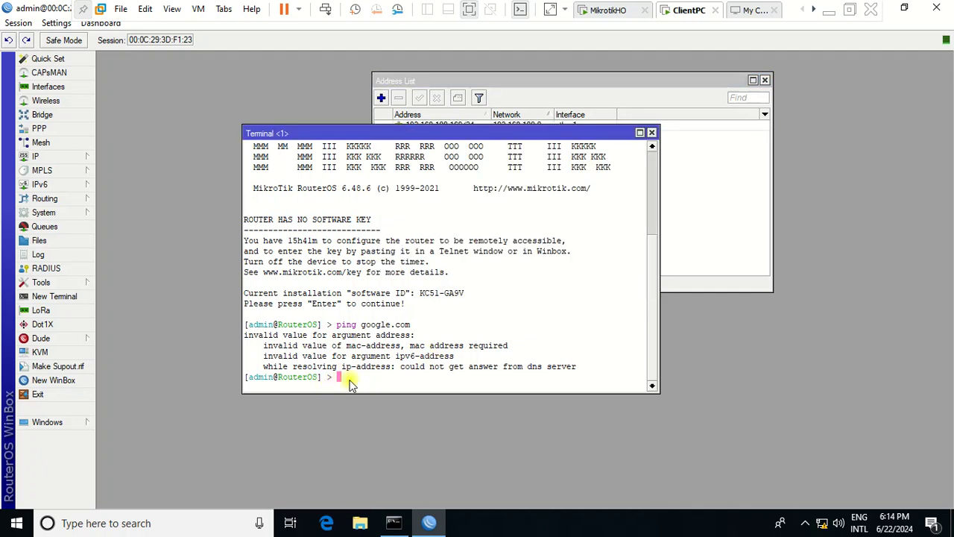
{"action": "key", "text": "Up"}
{"action": "key", "text": "Return"}
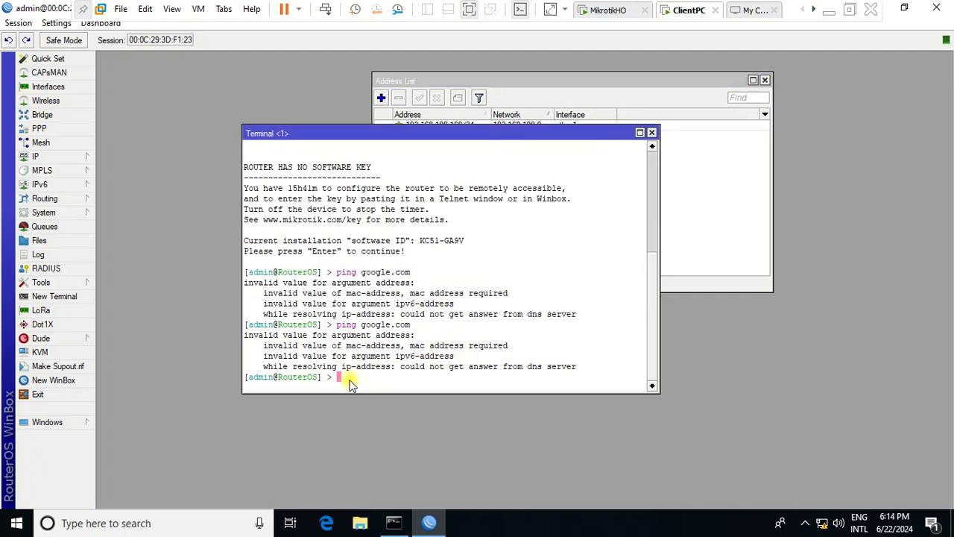
{"action": "key", "text": "Return"}
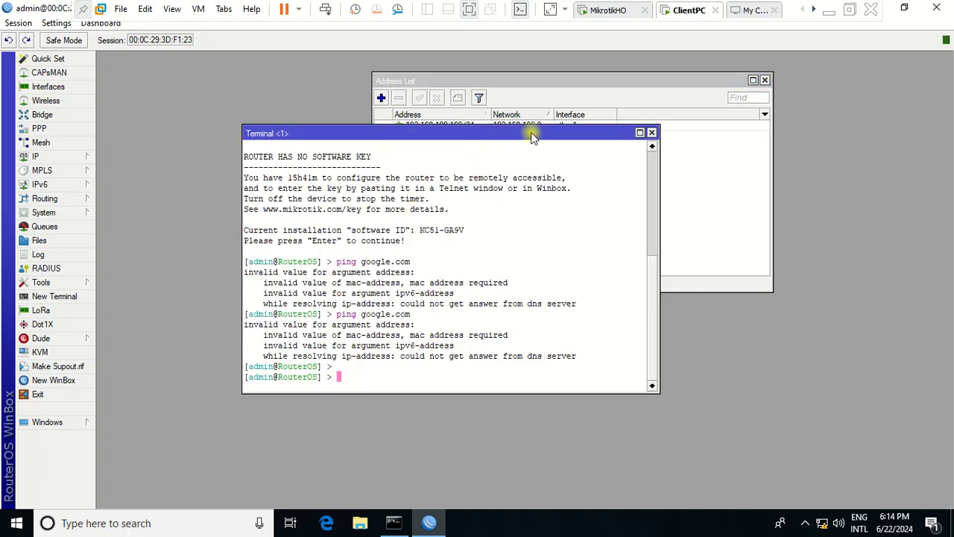
{"action": "left_click_drag", "start_coordinate": [596, 80], "coordinate": [471, 113]}
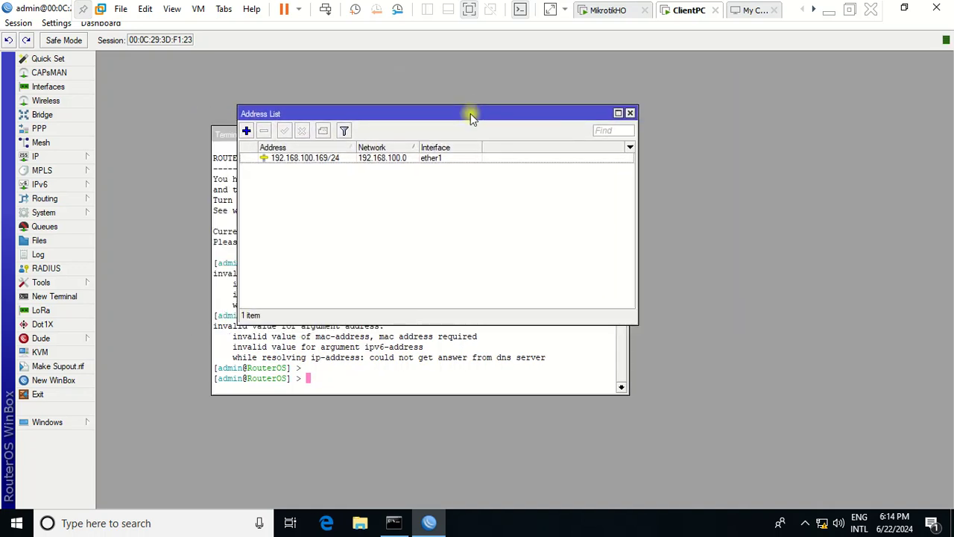
{"action": "left_click_drag", "start_coordinate": [461, 114], "coordinate": [481, 115]}
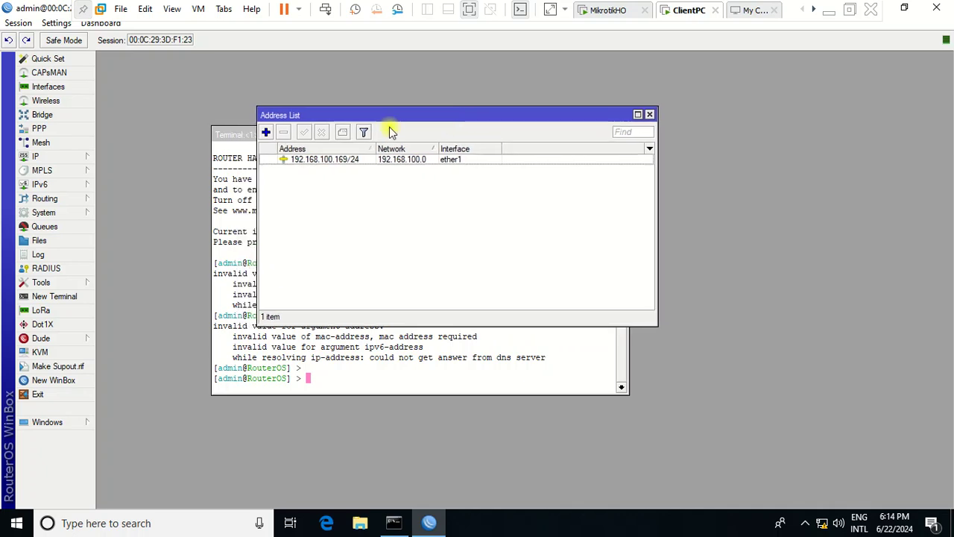
{"action": "left_click", "coordinate": [826, 11]}
Review the Address, Route => Gateway and DNS steps in the notes, then return to WinBox
{"action": "left_click", "coordinate": [402, 91]}
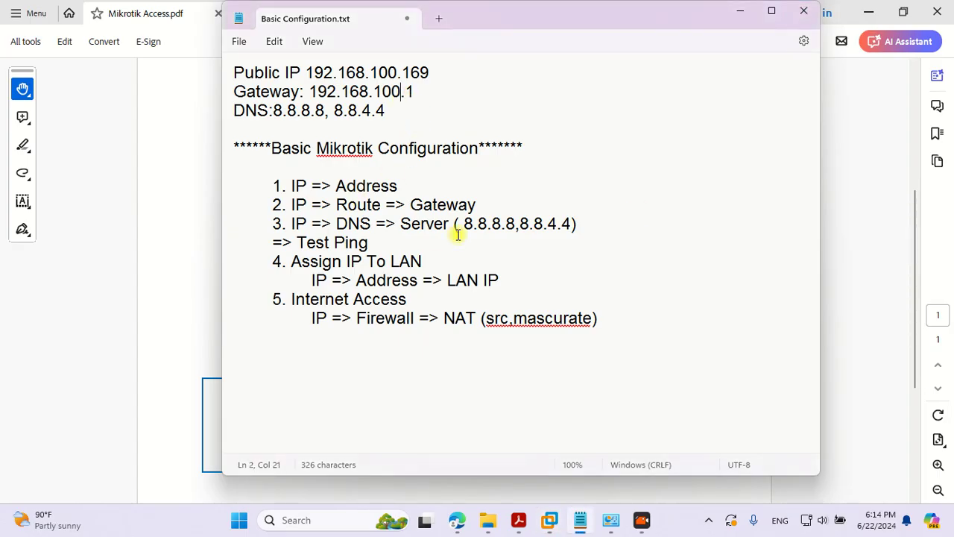
{"action": "left_click_drag", "start_coordinate": [416, 190], "coordinate": [312, 186]}
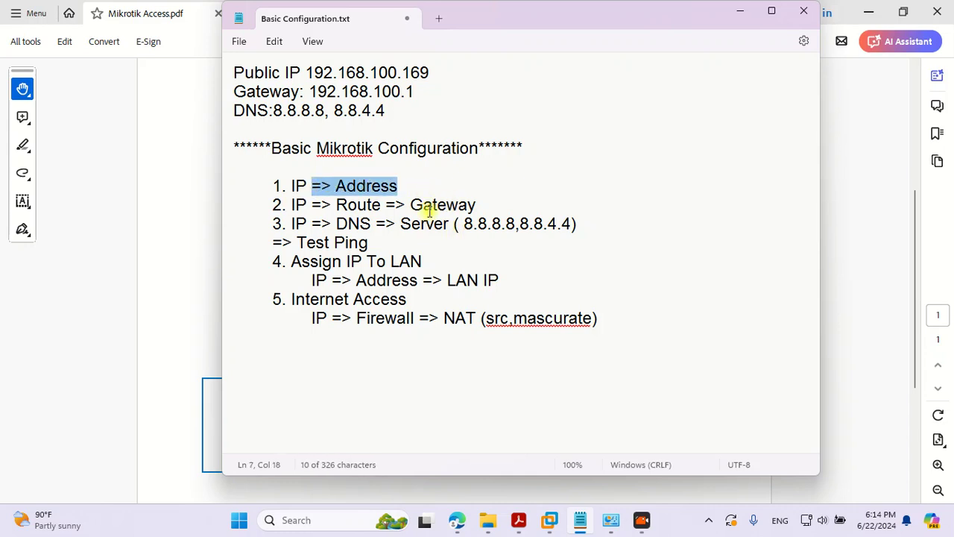
{"action": "left_click_drag", "start_coordinate": [477, 206], "coordinate": [338, 207]}
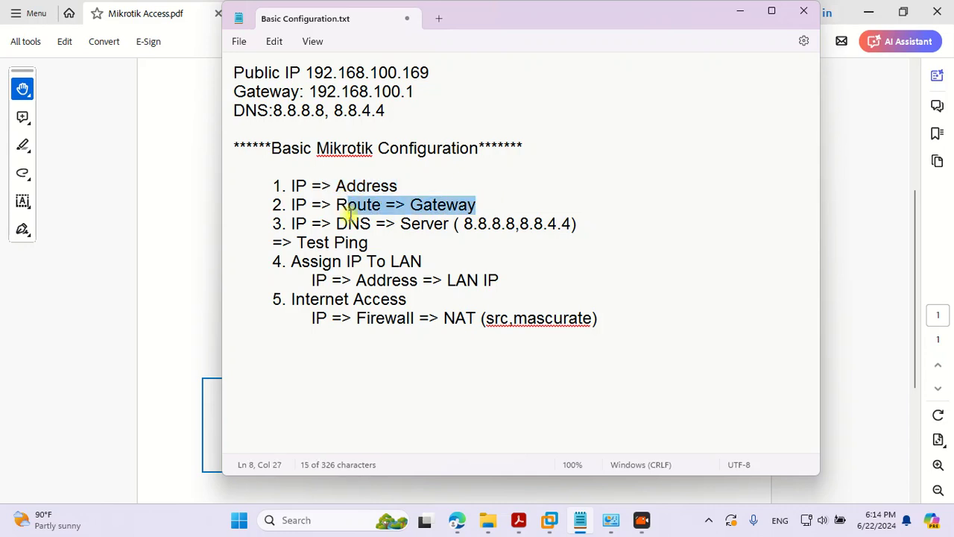
{"action": "left_click_drag", "start_coordinate": [273, 224], "coordinate": [492, 234]}
{"action": "left_click", "coordinate": [358, 206]}
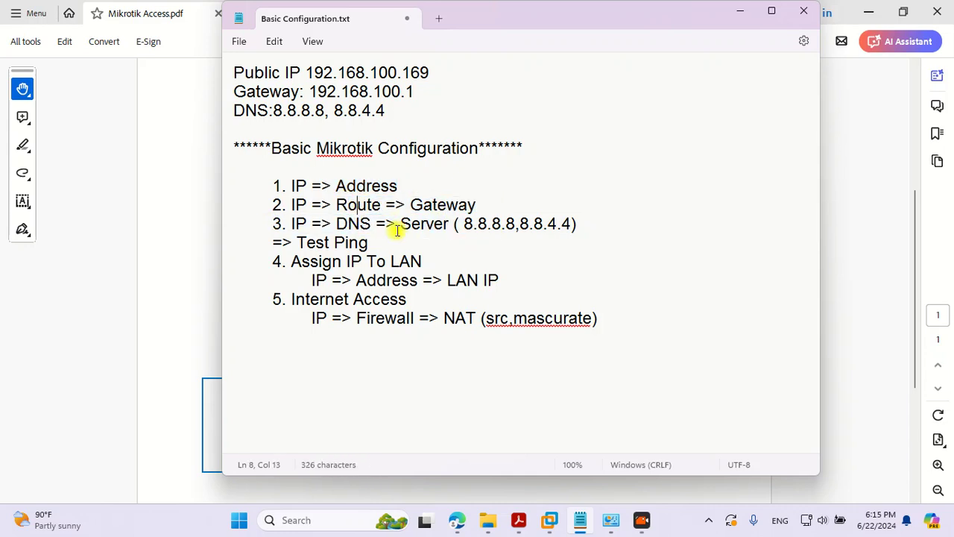
{"action": "mouse_move", "coordinate": [646, 526]}
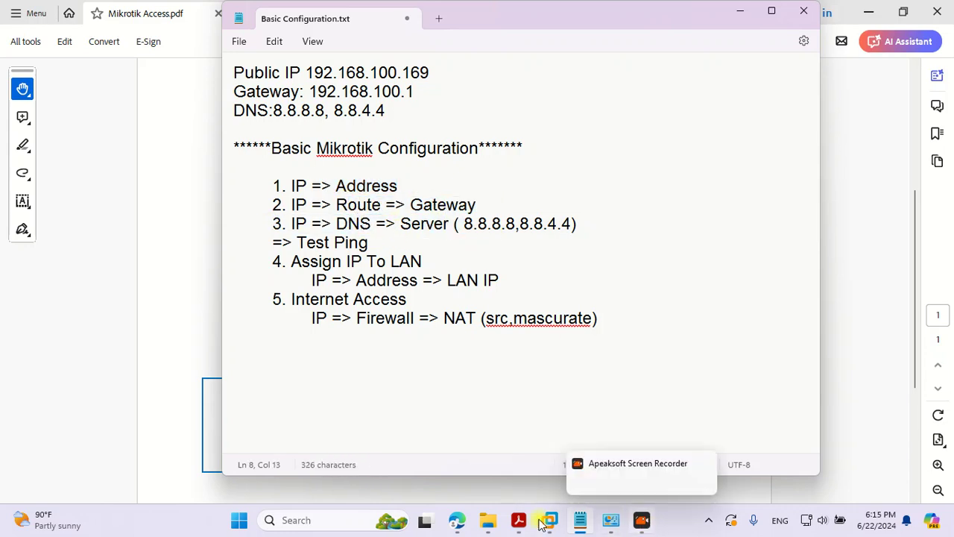
{"action": "mouse_move", "coordinate": [547, 526]}
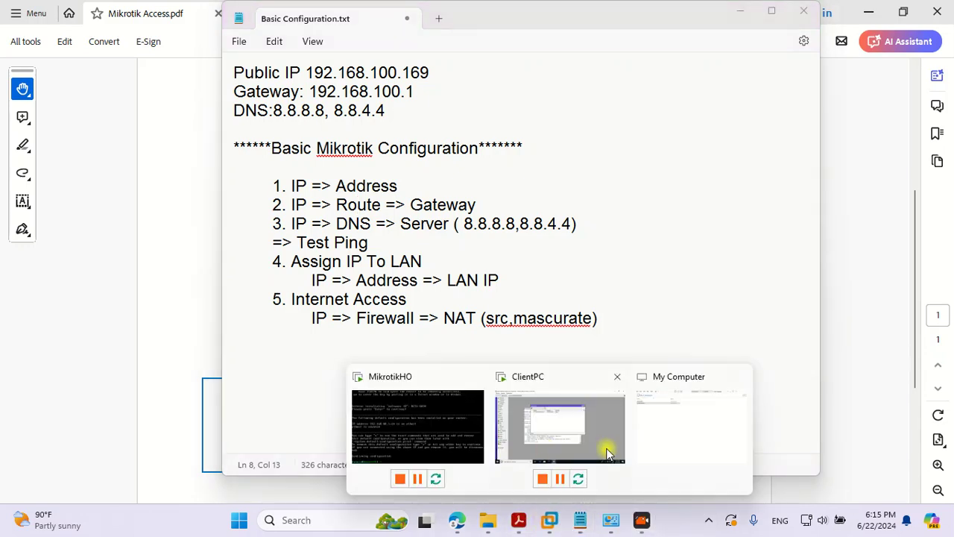
{"action": "left_click", "coordinate": [605, 449]}
Open the IP > Routes list and inspect the connected 192.168.100.0/24 route
{"action": "left_click_drag", "start_coordinate": [513, 117], "coordinate": [554, 132]}
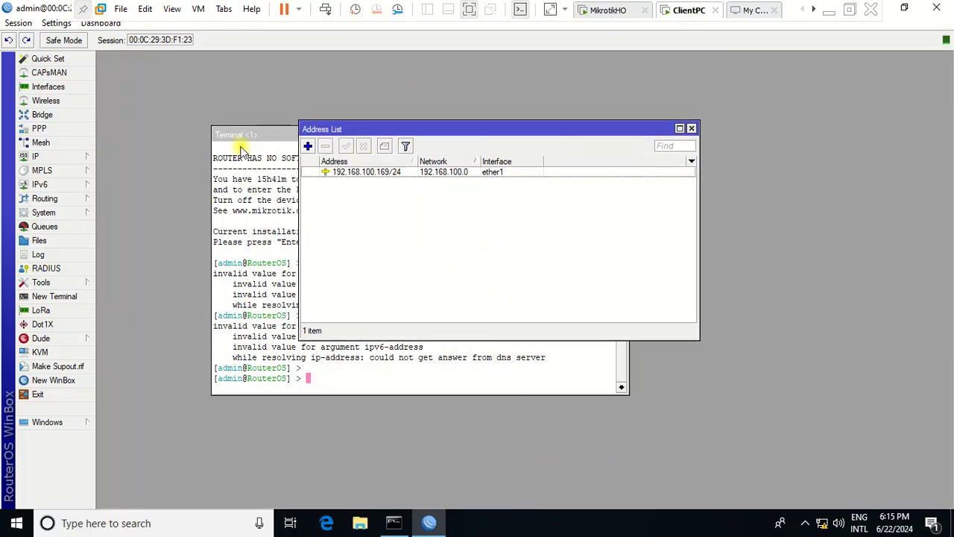
{"action": "left_click", "coordinate": [66, 155]}
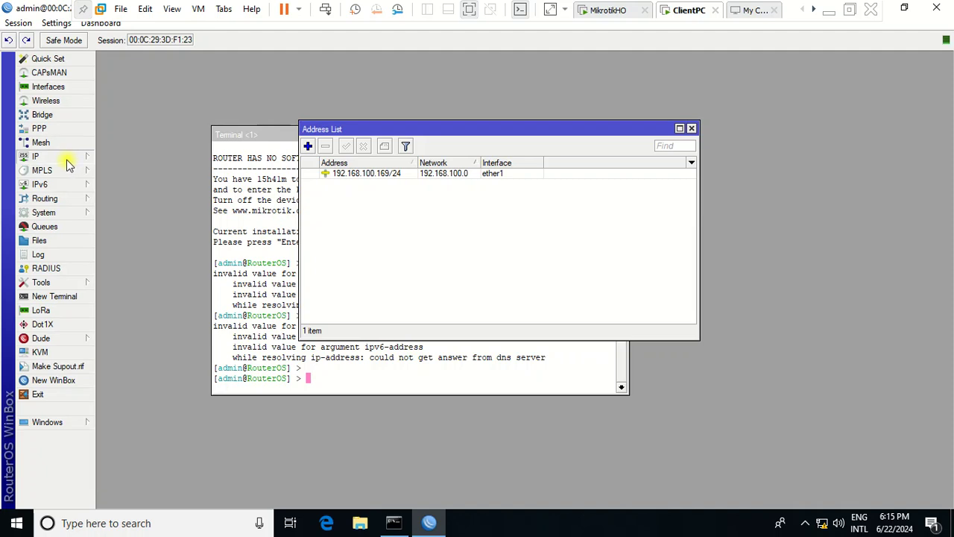
{"action": "left_click", "coordinate": [66, 160]}
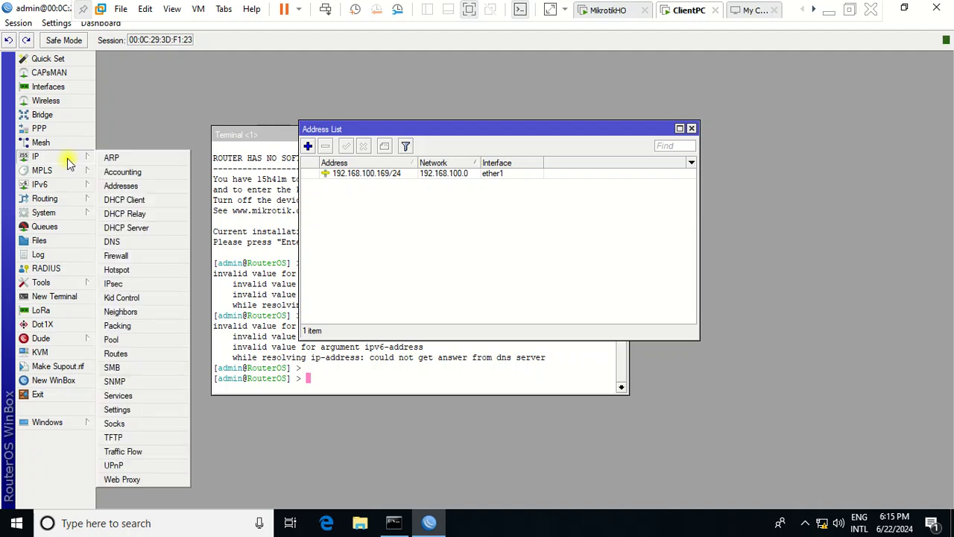
{"action": "left_click", "coordinate": [138, 353]}
{"action": "left_click_drag", "start_coordinate": [511, 96], "coordinate": [515, 118]}
{"action": "left_click", "coordinate": [321, 179]}
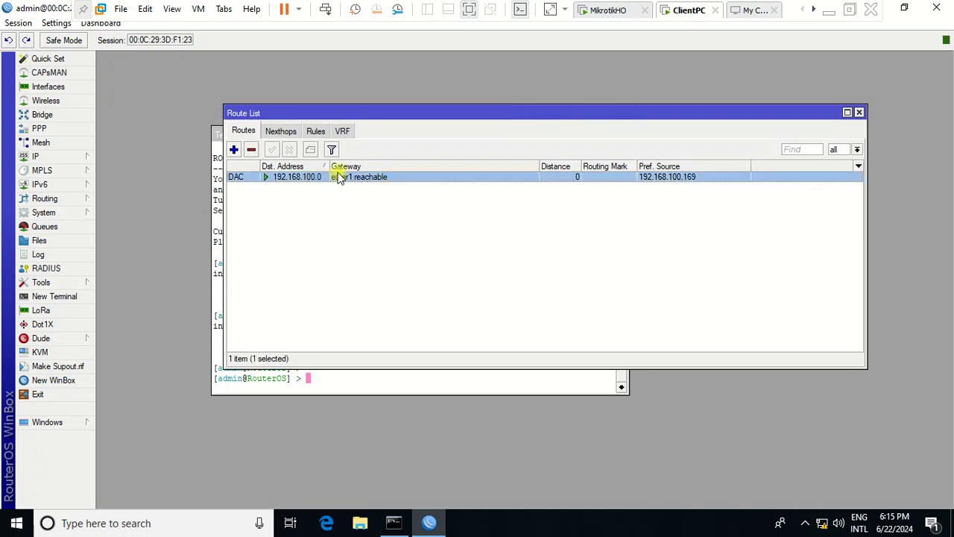
{"action": "left_click_drag", "start_coordinate": [330, 166], "coordinate": [358, 165]}
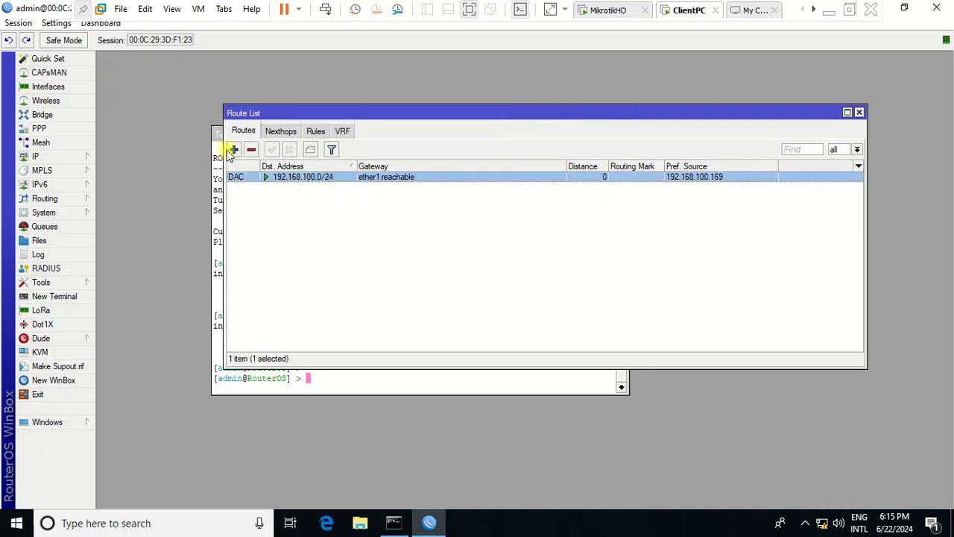
Add a default route 0.0.0.0/0 with gateway 192.168.100.1 and confirm it is listed
{"action": "left_click", "coordinate": [233, 150]}
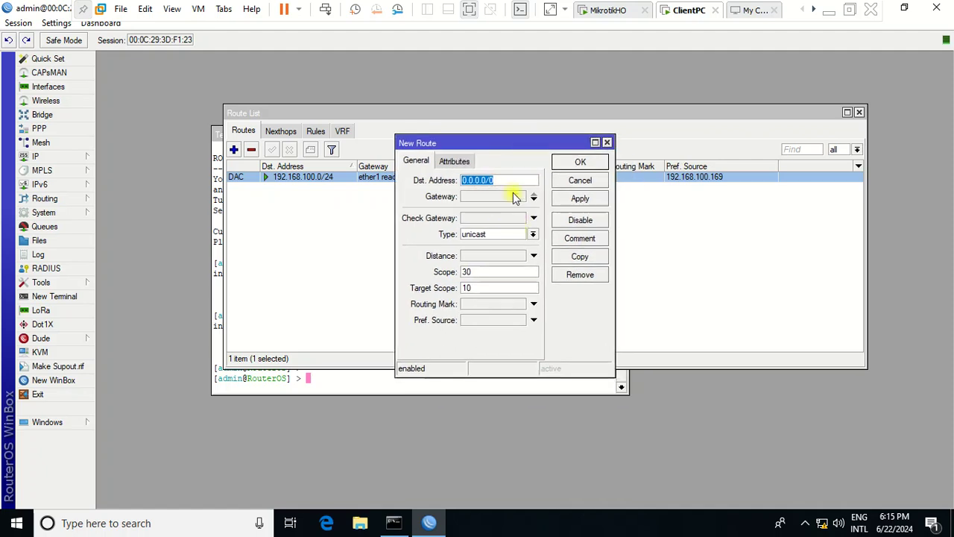
{"action": "left_click", "coordinate": [513, 196]}
{"action": "type", "text": "192.168.100.1"}
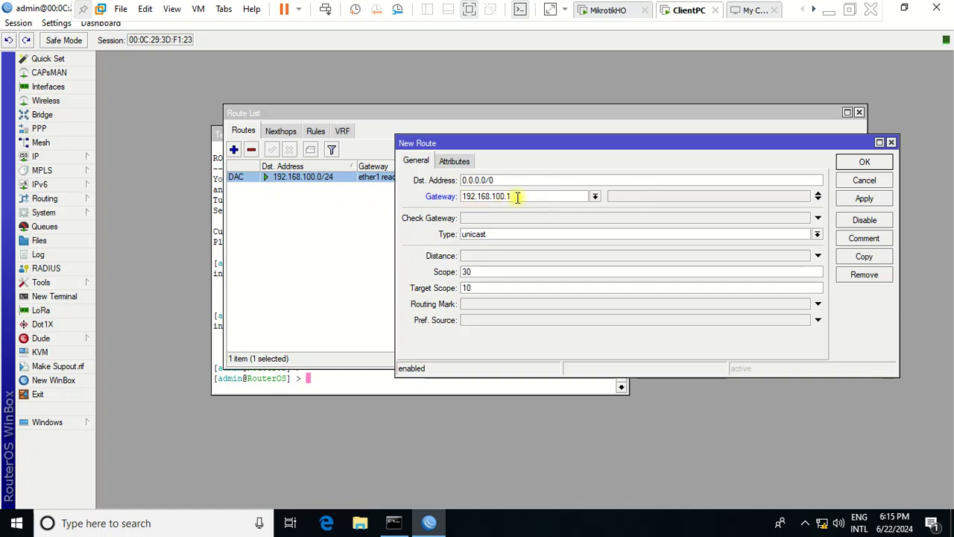
{"action": "left_click", "coordinate": [444, 201]}
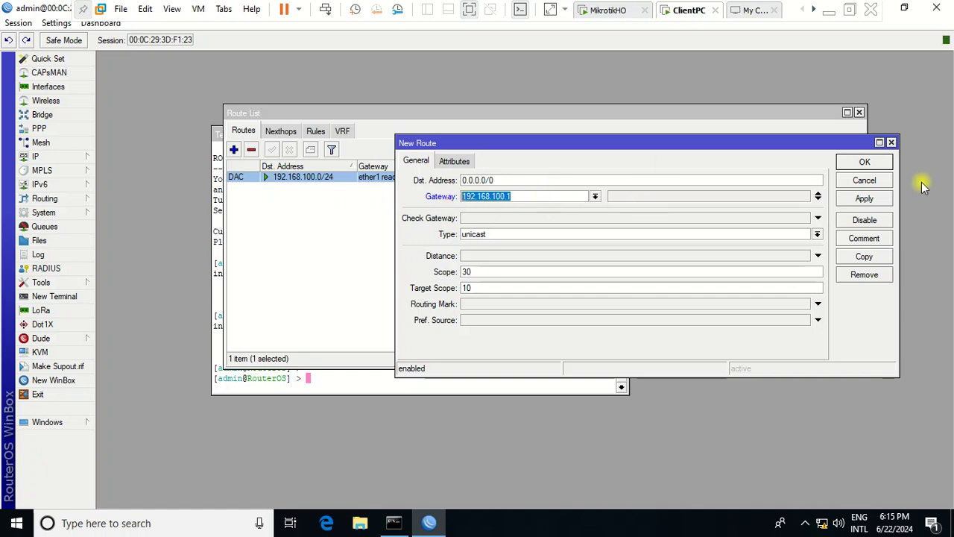
{"action": "left_click", "coordinate": [878, 200]}
{"action": "left_click", "coordinate": [865, 164]}
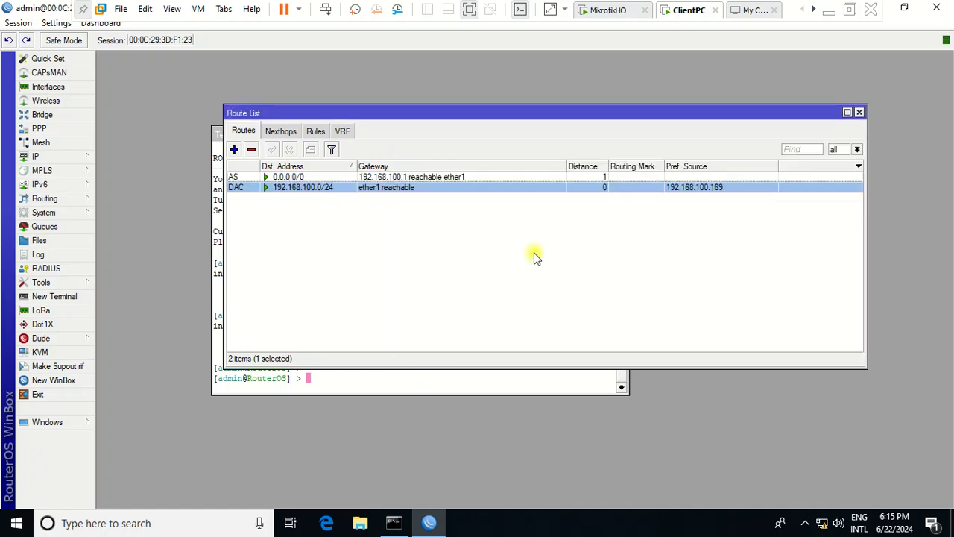
{"action": "left_click", "coordinate": [521, 257]}
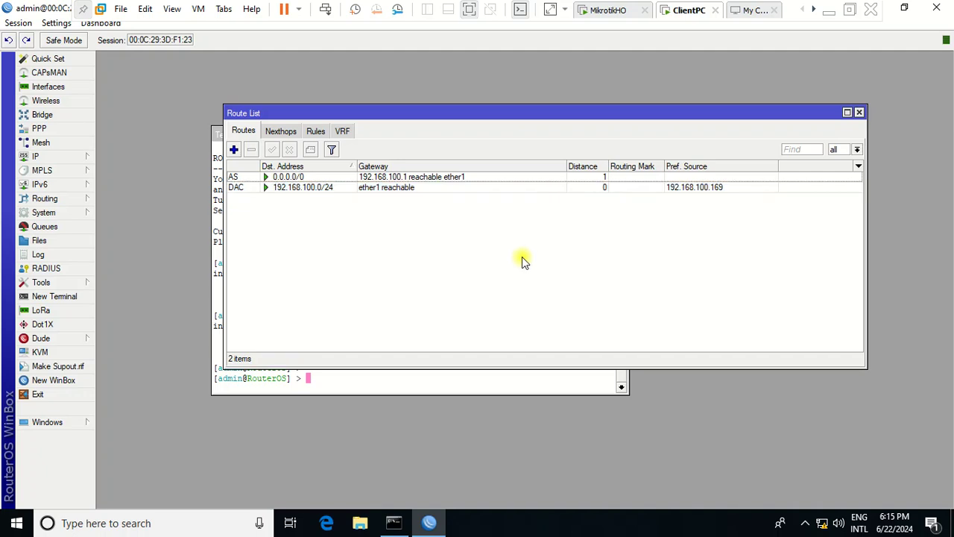
{"action": "left_click", "coordinate": [362, 188]}
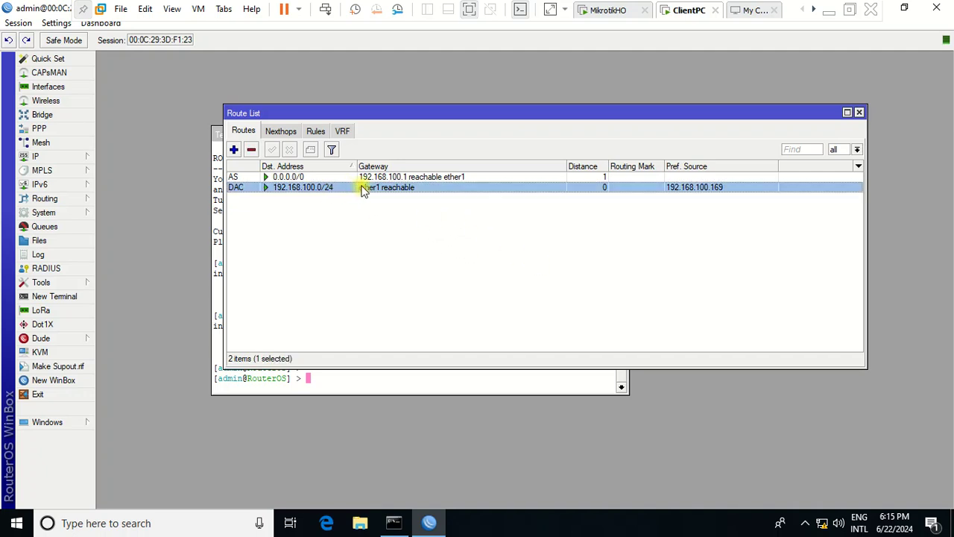
{"action": "left_click", "coordinate": [436, 178]}
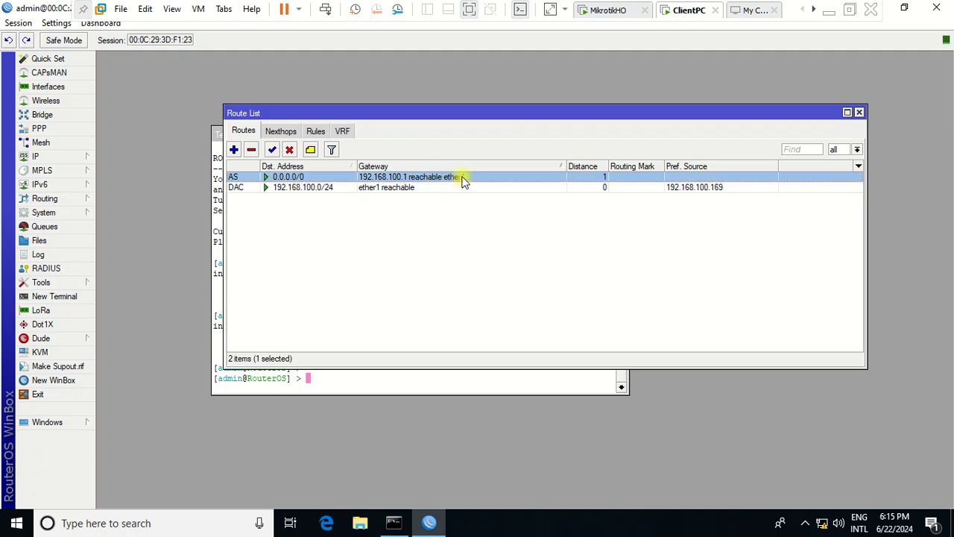
{"action": "left_click", "coordinate": [829, 10]}
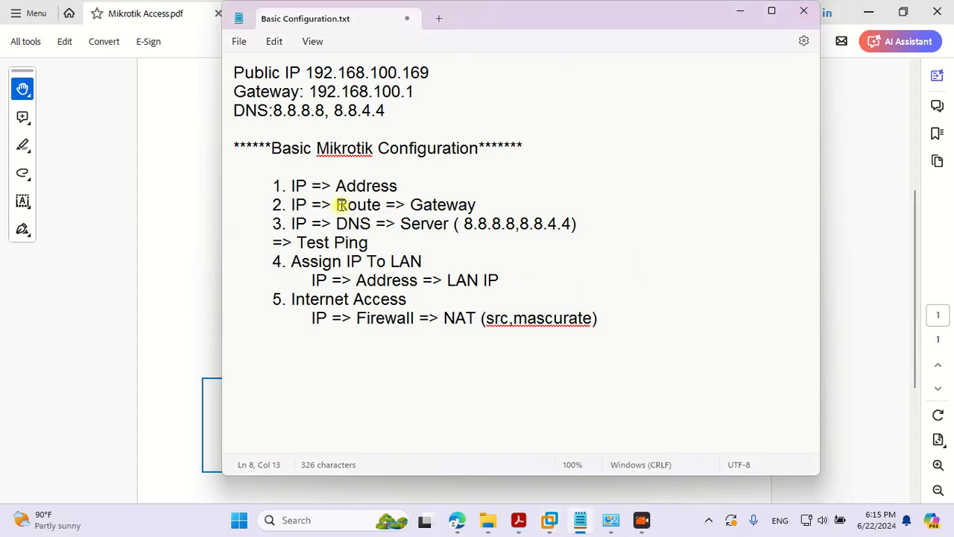
Check the DNS server step in the notes and return to the ClientPC's WinBox
{"action": "left_click_drag", "start_coordinate": [337, 206], "coordinate": [460, 206]}
{"action": "left_click", "coordinate": [411, 231]}
{"action": "left_click_drag", "start_coordinate": [347, 224], "coordinate": [411, 224]}
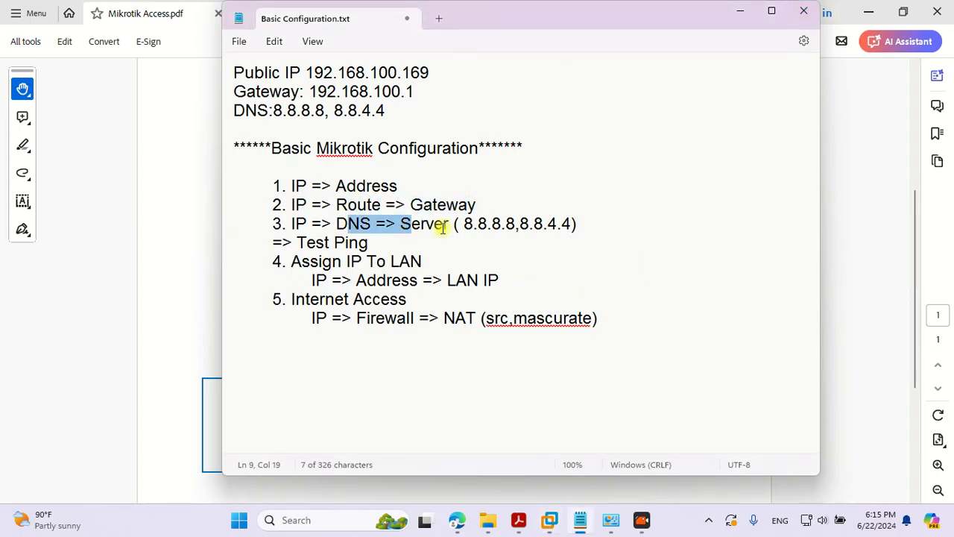
{"action": "mouse_move", "coordinate": [549, 520]}
{"action": "left_click", "coordinate": [601, 433]}
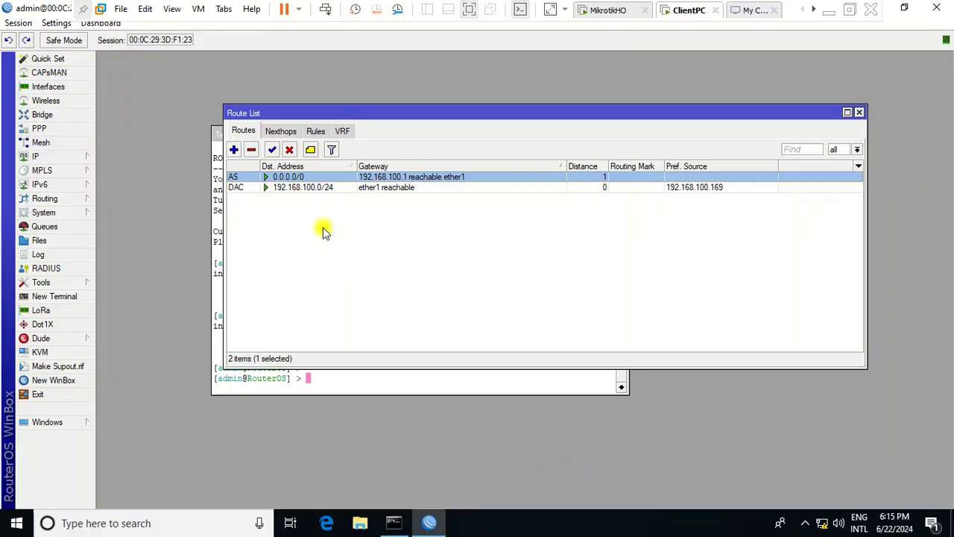
Set the router's DNS servers to 8.8.8.8, 8.8.4.4 and 192.168.100.1 and apply
{"action": "left_click", "coordinate": [51, 156]}
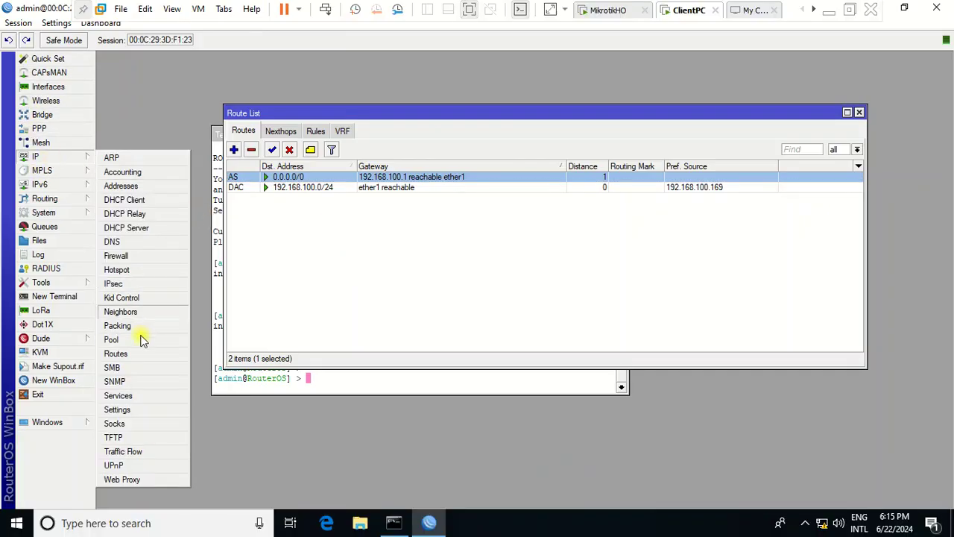
{"action": "left_click", "coordinate": [115, 242]}
{"action": "left_click_drag", "start_coordinate": [555, 154], "coordinate": [537, 130]}
{"action": "left_click", "coordinate": [538, 149]}
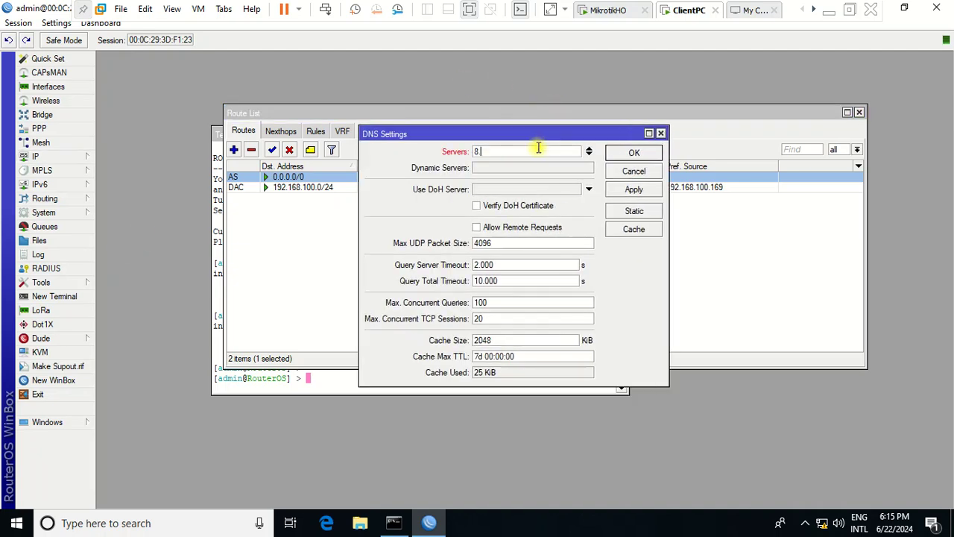
{"action": "type", "text": "8.8.8.8"}
{"action": "left_click", "coordinate": [589, 154]}
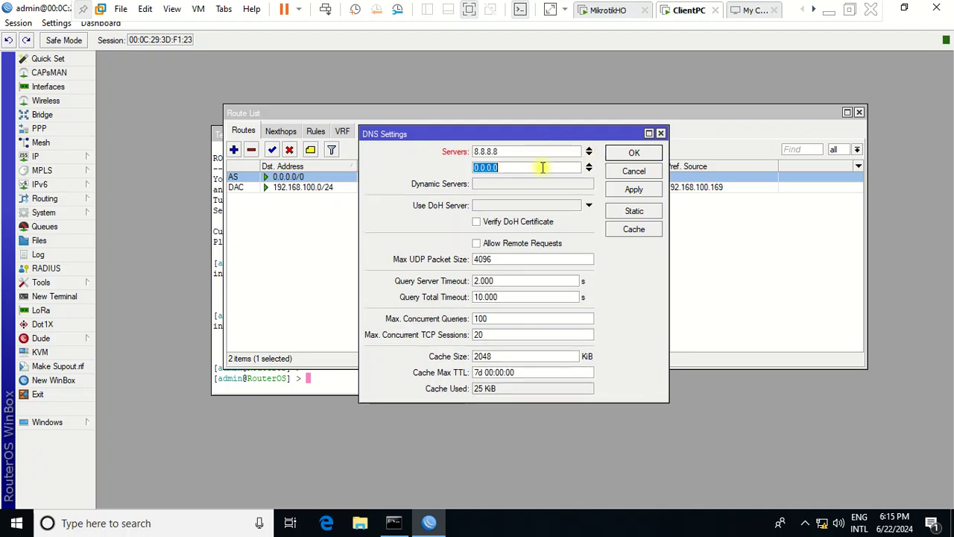
{"action": "type", "text": "8.8.4.4"}
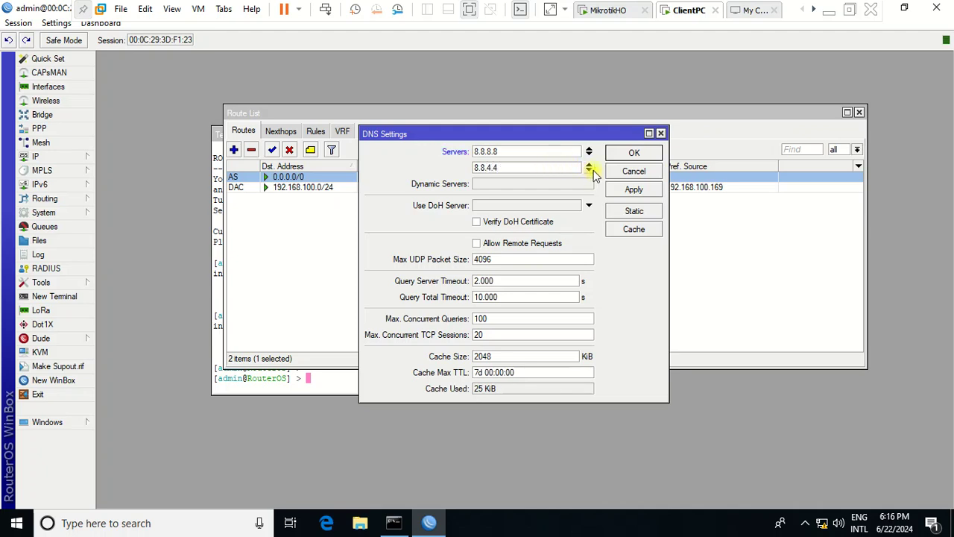
{"action": "left_click", "coordinate": [589, 170]}
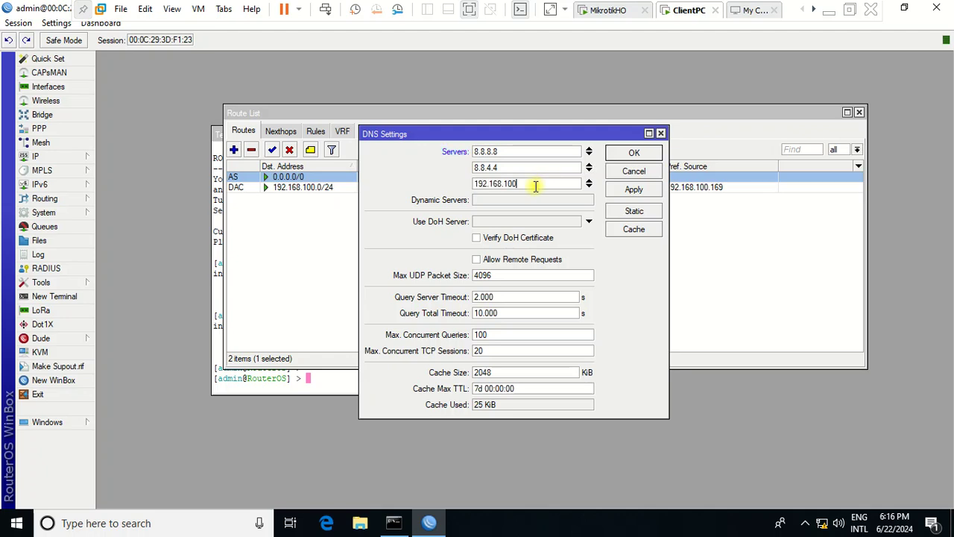
{"action": "left_click_drag", "start_coordinate": [565, 134], "coordinate": [534, 134]}
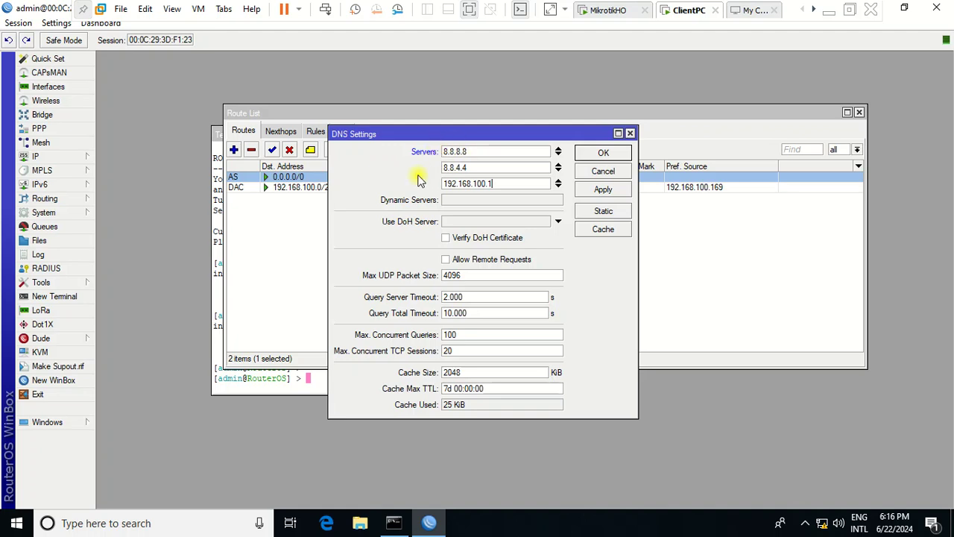
{"action": "left_click", "coordinate": [597, 190]}
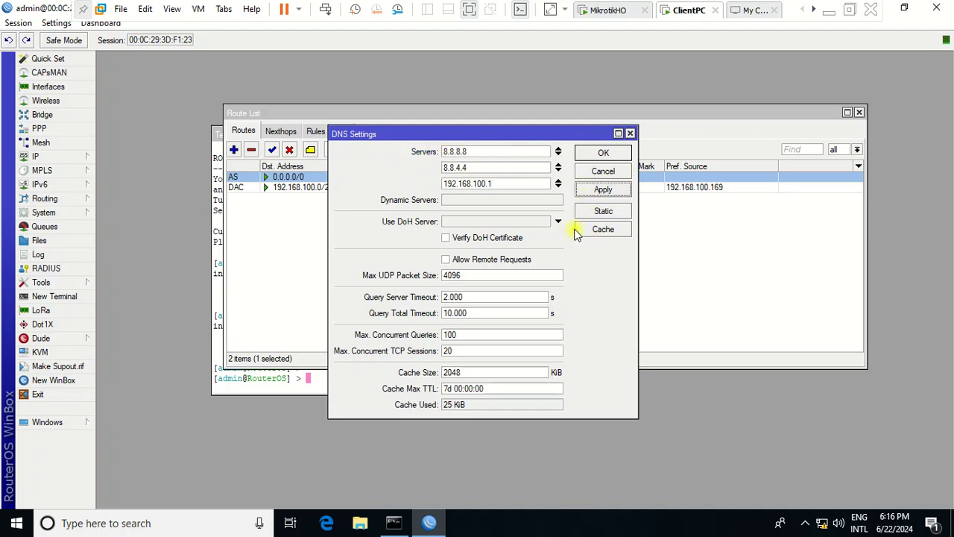
{"action": "left_click", "coordinate": [603, 153]}
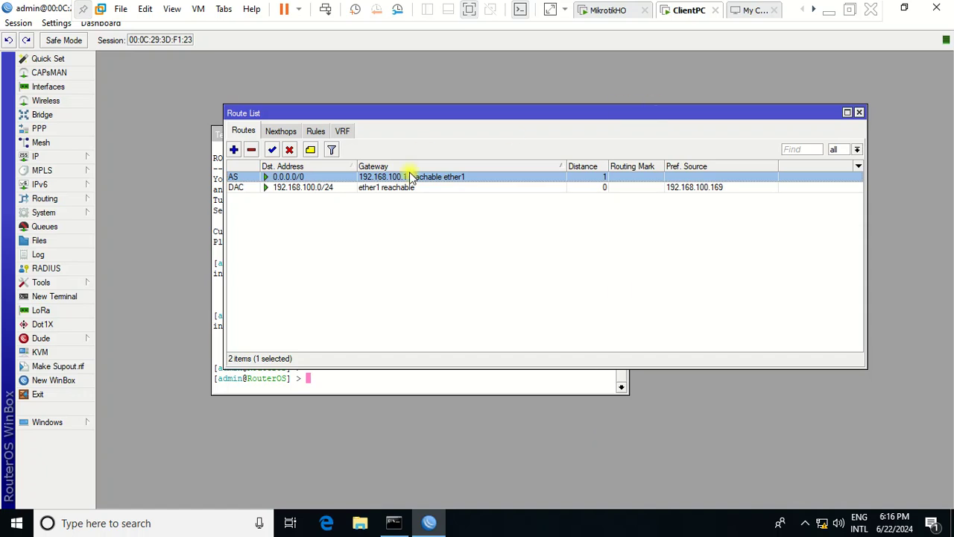
Rerun ping google.com: it resolves to 142.251.10.102 with 9/9 replies and 0% loss
{"action": "left_click", "coordinate": [372, 385]}
{"action": "key", "text": "Up"}
{"action": "key", "text": "Return"}
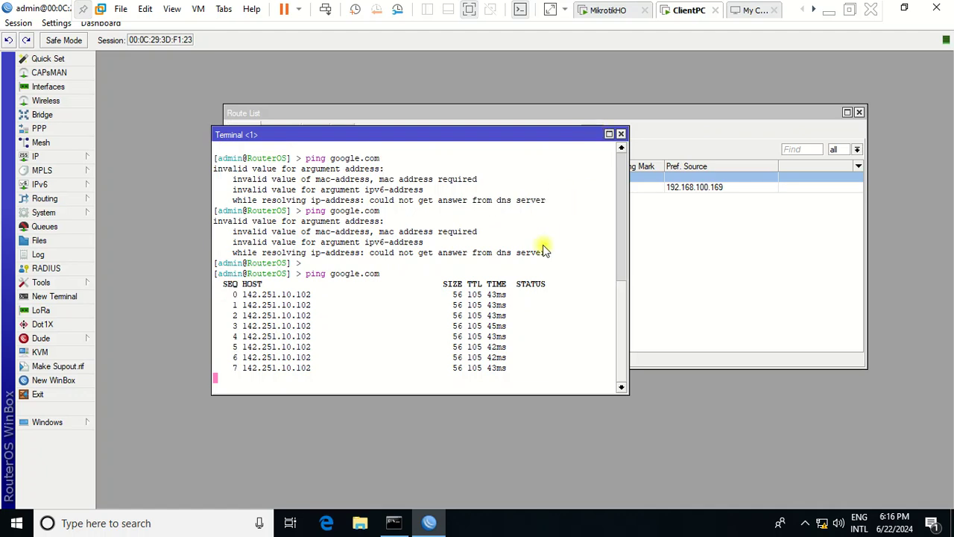
{"action": "key", "text": "ctrl+c"}
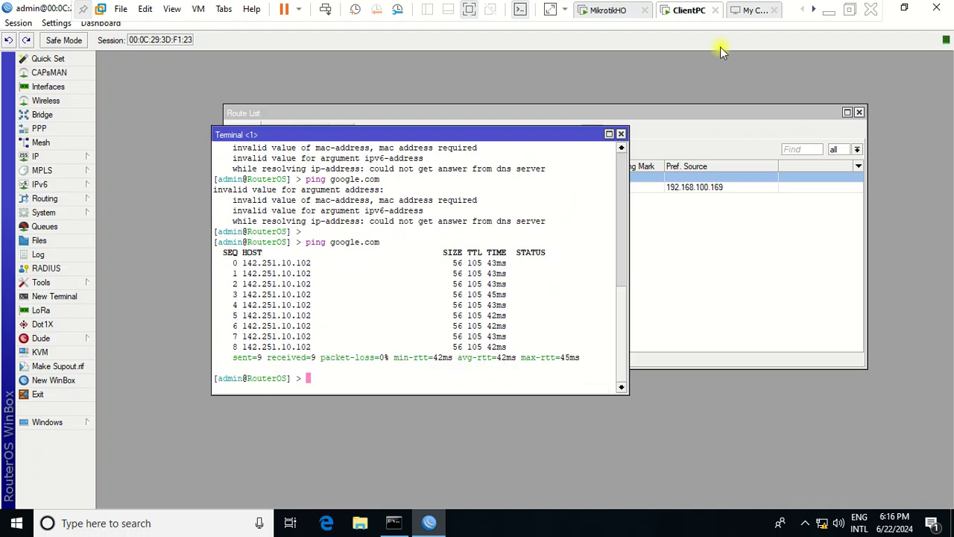
{"action": "left_click", "coordinate": [828, 10]}
{"action": "left_click", "coordinate": [519, 522]}
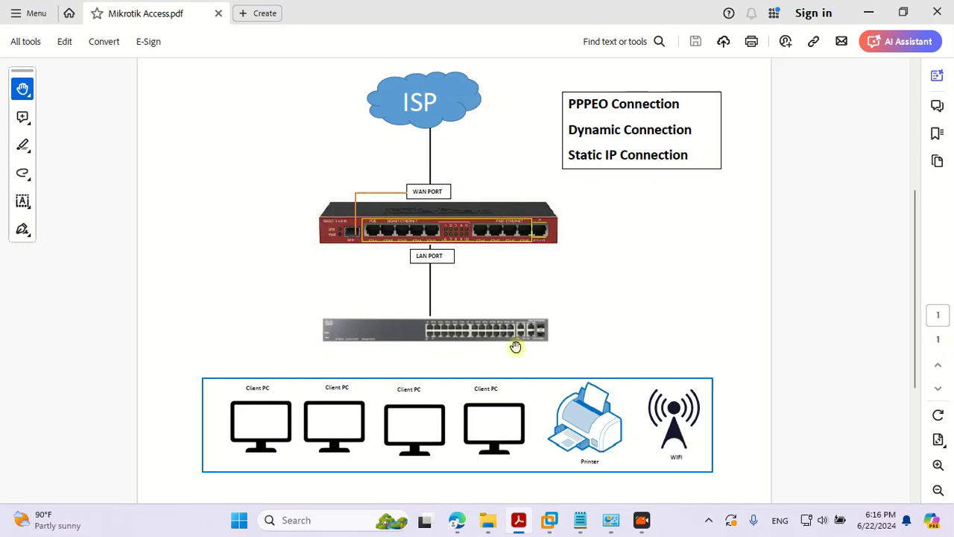
{"action": "scroll", "coordinate": [514, 343], "scroll_direction": "down", "scroll_amount": 1}
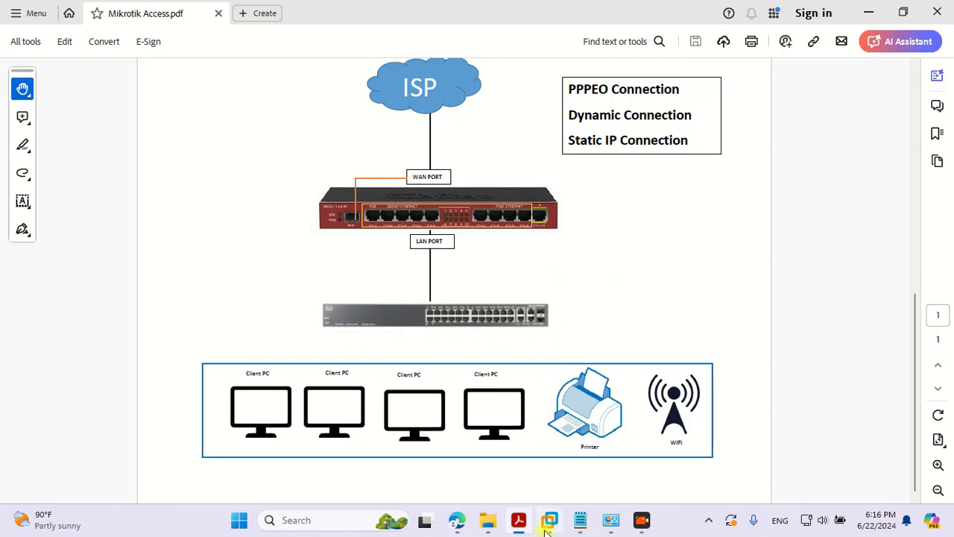
{"action": "mouse_move", "coordinate": [549, 522]}
{"action": "left_click", "coordinate": [597, 425]}
{"action": "left_click_drag", "start_coordinate": [462, 147], "coordinate": [523, 145]}
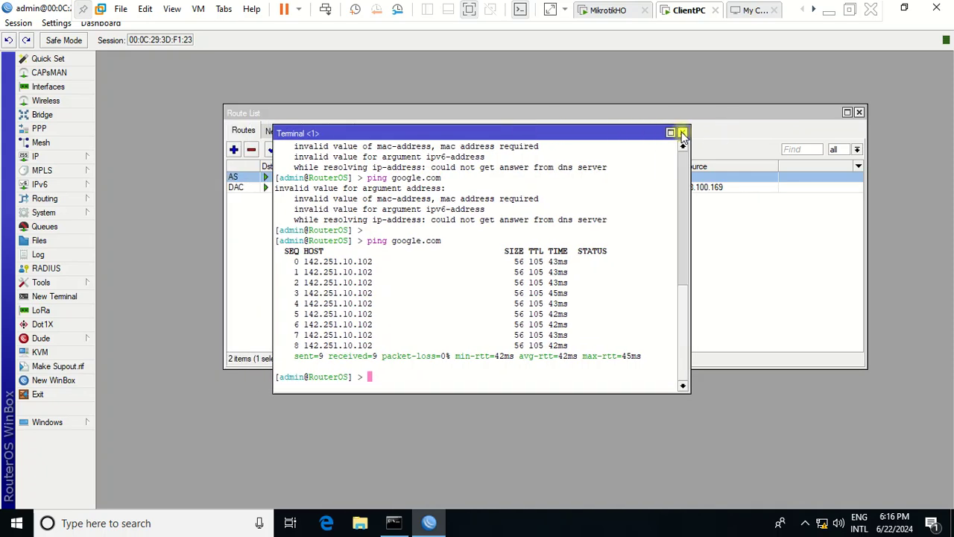
{"action": "left_click", "coordinate": [829, 10]}
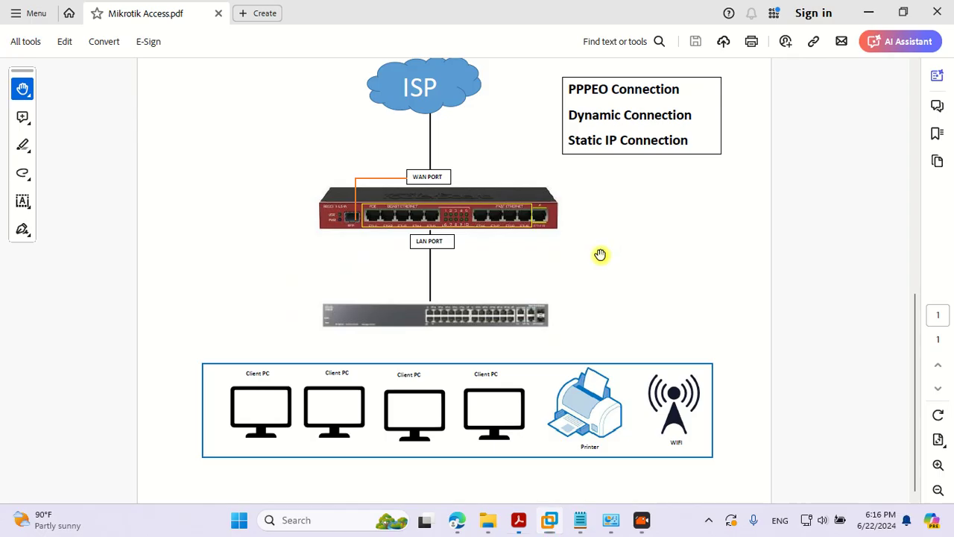
{"action": "left_click", "coordinate": [585, 527]}
{"action": "left_click", "coordinate": [291, 172]}
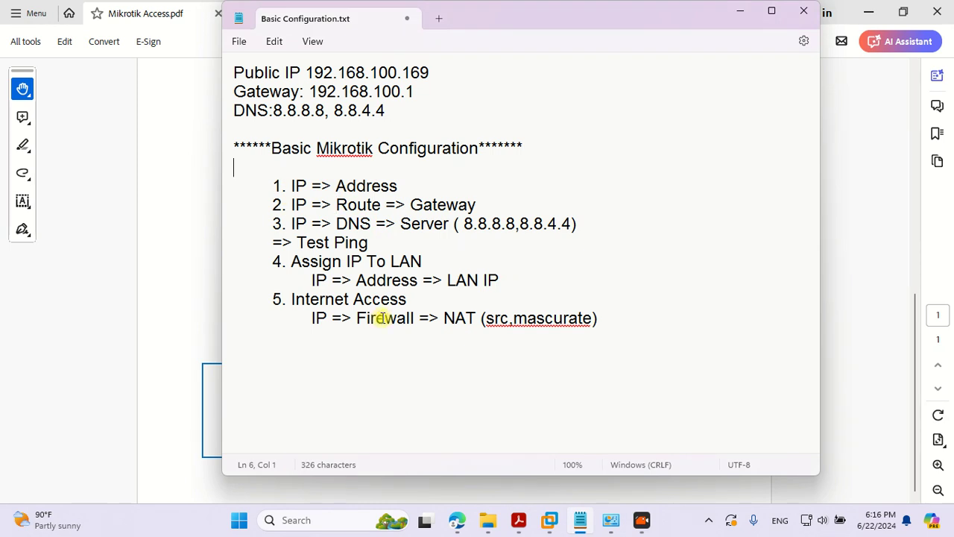
{"action": "left_click_drag", "start_coordinate": [403, 246], "coordinate": [246, 185]}
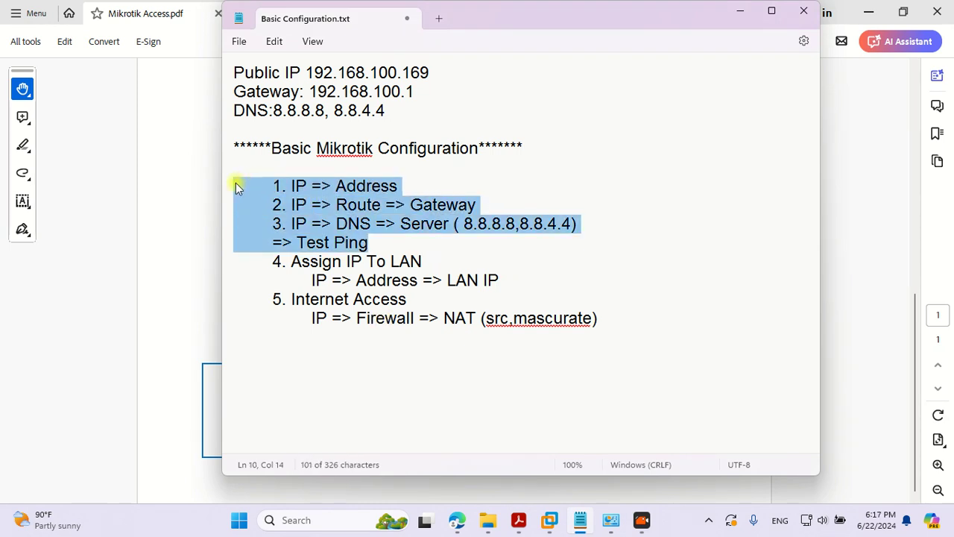
{"action": "left_click_drag", "start_coordinate": [273, 261], "coordinate": [448, 262]}
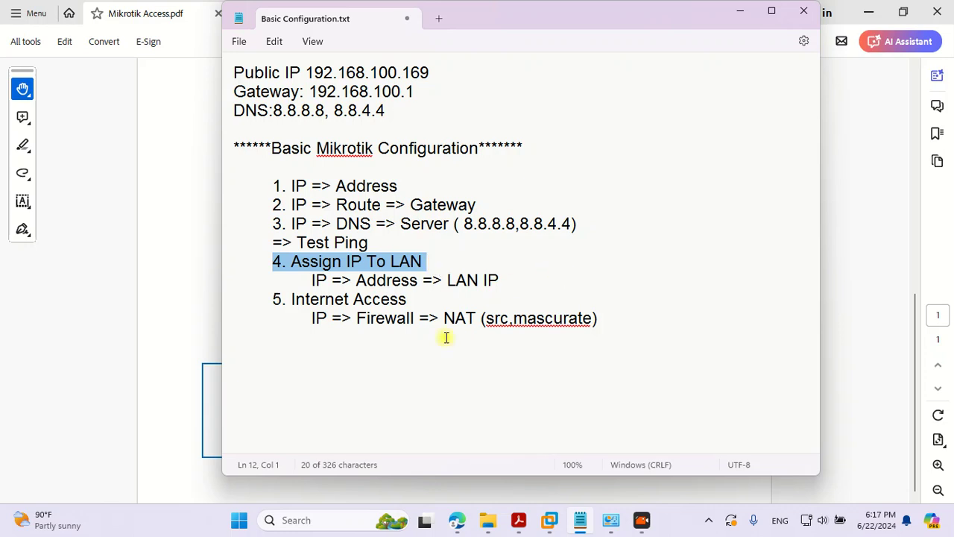
{"action": "mouse_move", "coordinate": [551, 522]}
{"action": "left_click", "coordinate": [541, 431]}
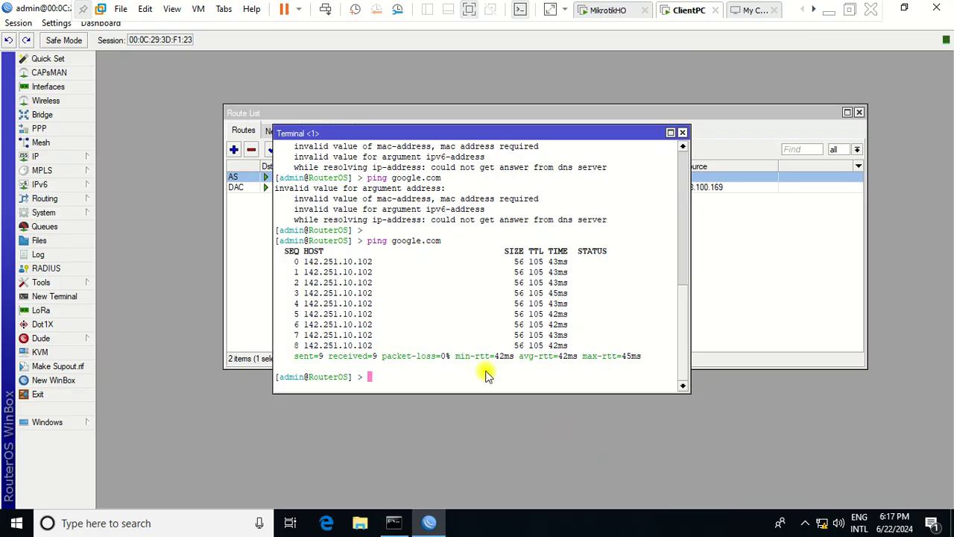
Begin adding LAN address 192.168.200.1/24 in WinBox, then bring the network diagram forward
{"action": "left_click", "coordinate": [682, 132]}
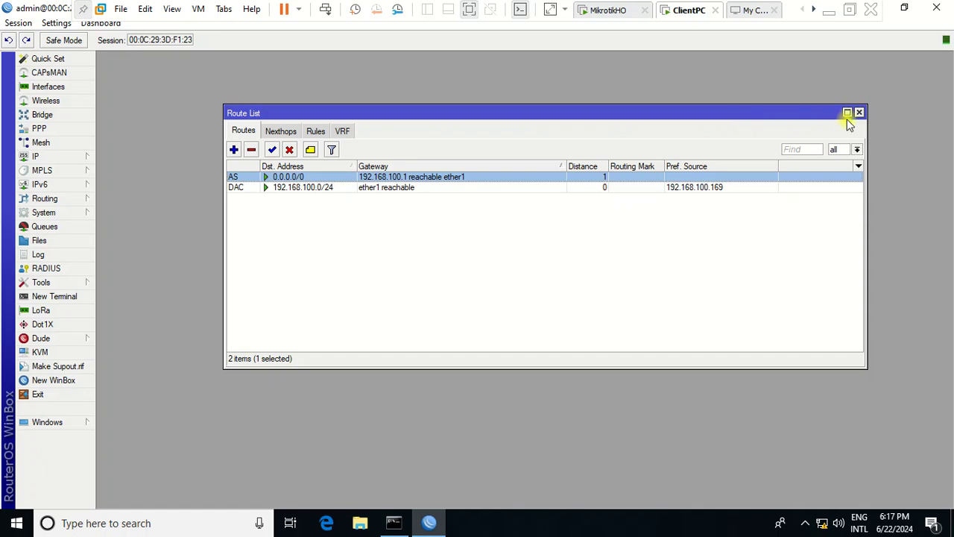
{"action": "left_click", "coordinate": [94, 158]}
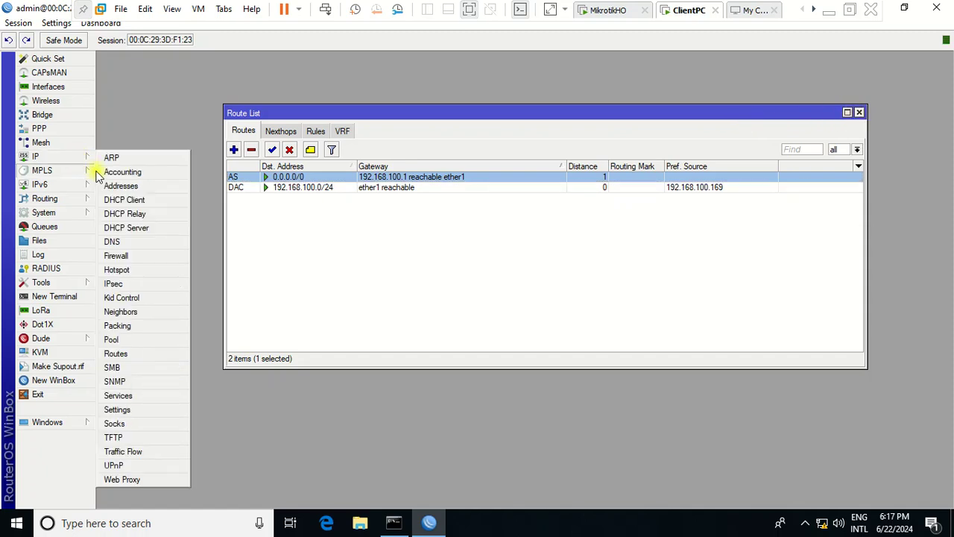
{"action": "left_click", "coordinate": [121, 186]}
{"action": "left_click", "coordinate": [308, 146]}
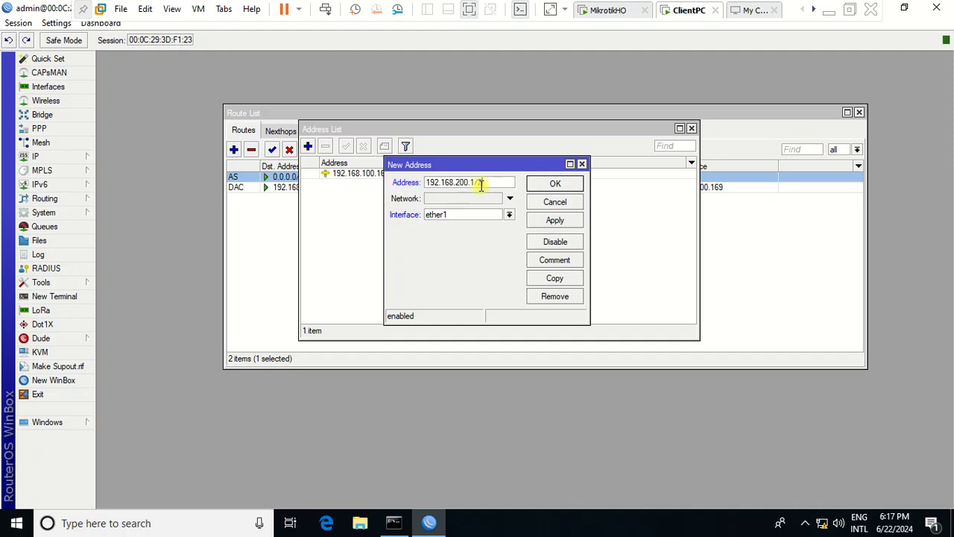
{"action": "left_click", "coordinate": [483, 215]}
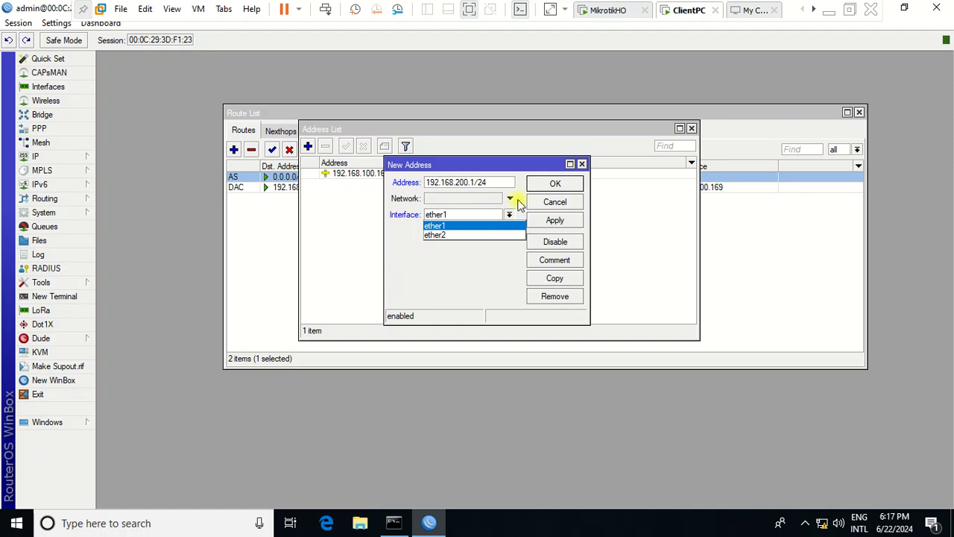
{"action": "left_click", "coordinate": [828, 9]}
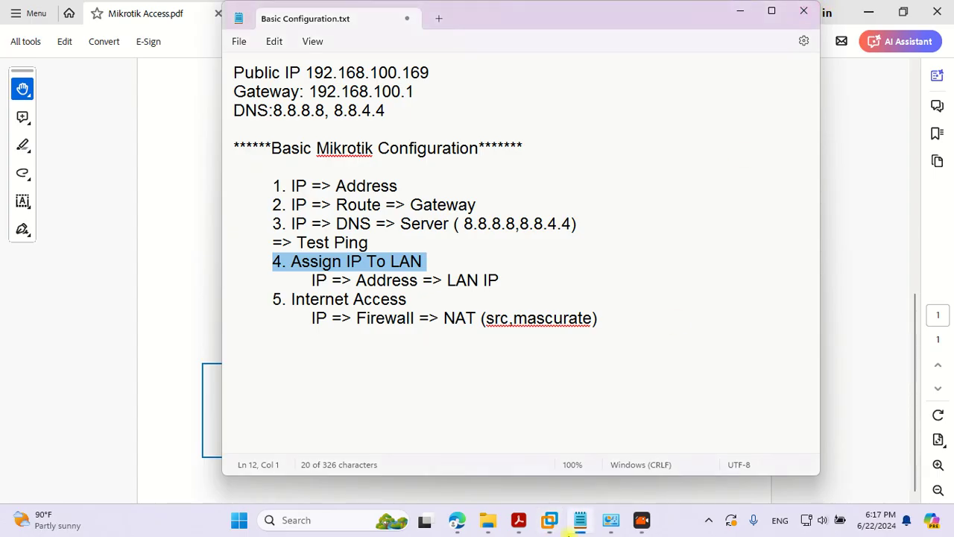
{"action": "left_click", "coordinate": [522, 528]}
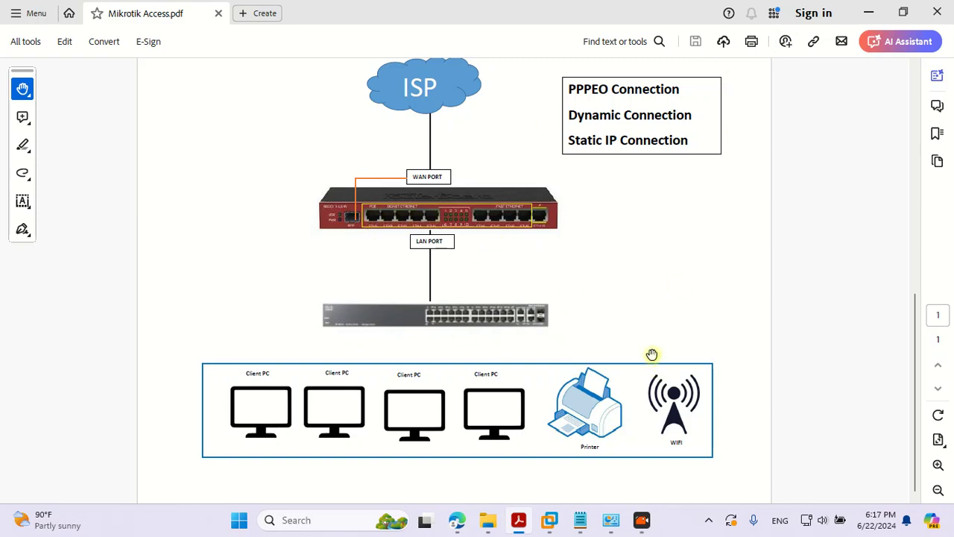
Hide Acrobat and bring the ClientPC VM with the pending 192.168.200.1/24 address back in front
{"action": "left_click", "coordinate": [519, 527]}
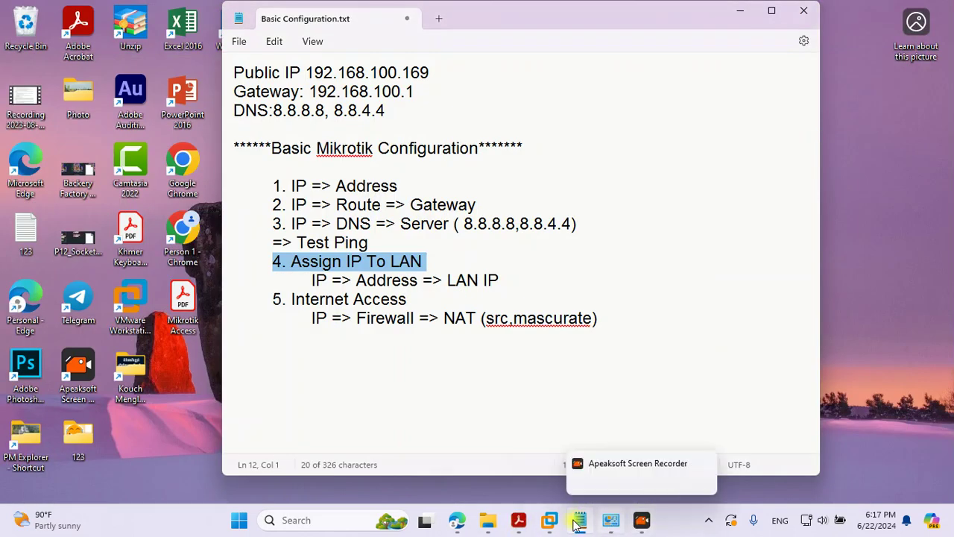
{"action": "mouse_move", "coordinate": [576, 526]}
{"action": "left_click", "coordinate": [572, 447]}
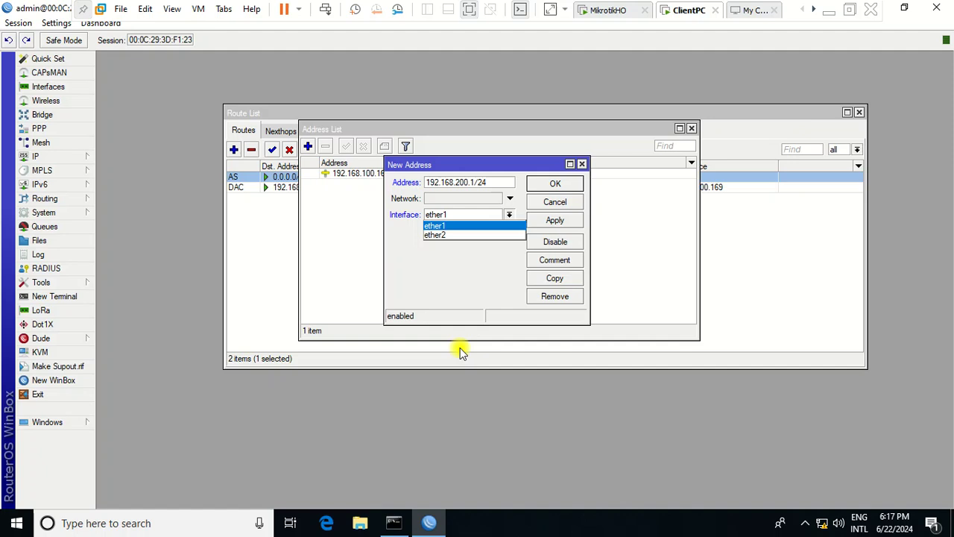
Assign 192.168.200.1/24 to ether2, confirm it, and close the Address List
{"action": "left_click", "coordinate": [436, 235]}
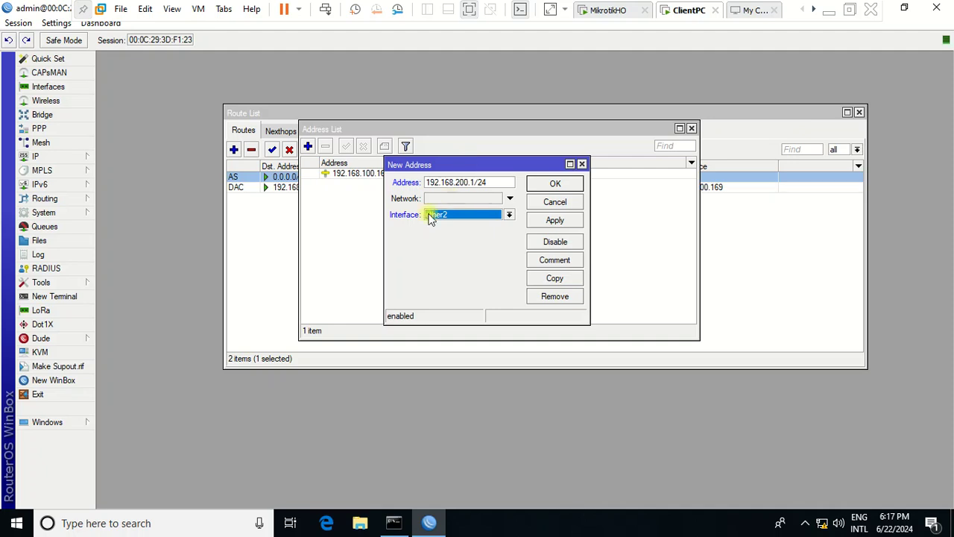
{"action": "left_click", "coordinate": [568, 220]}
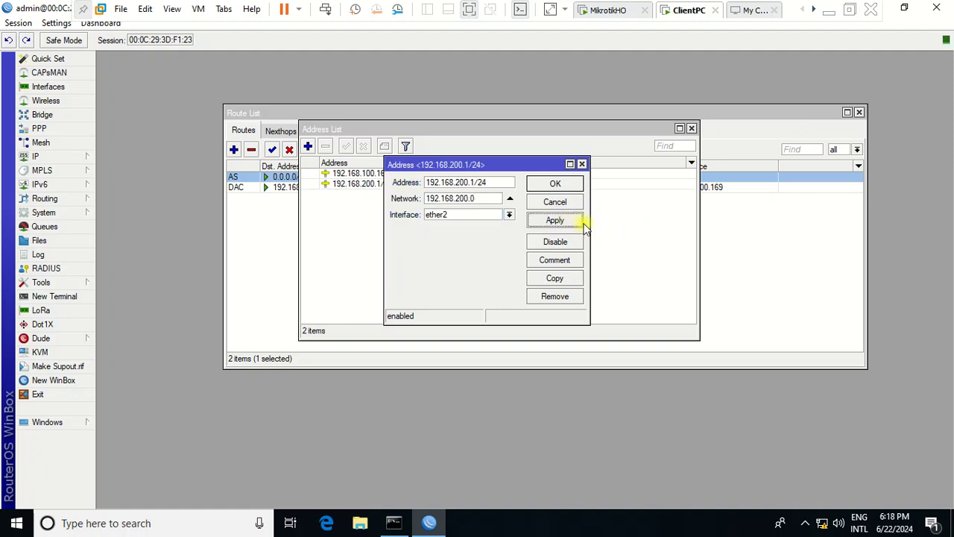
{"action": "left_click", "coordinate": [555, 184]}
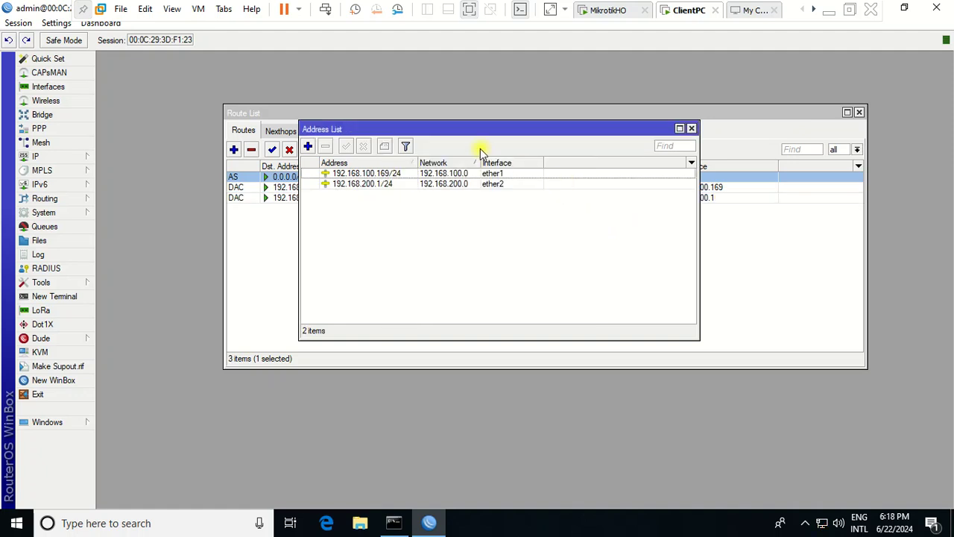
{"action": "left_click_drag", "start_coordinate": [487, 131], "coordinate": [548, 225]}
{"action": "left_click", "coordinate": [434, 273]}
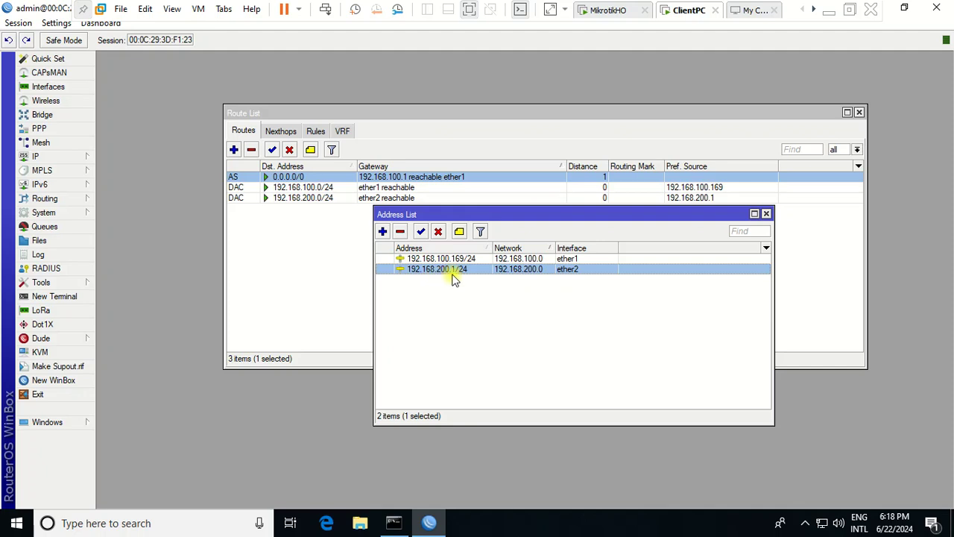
{"action": "left_click", "coordinate": [766, 214]}
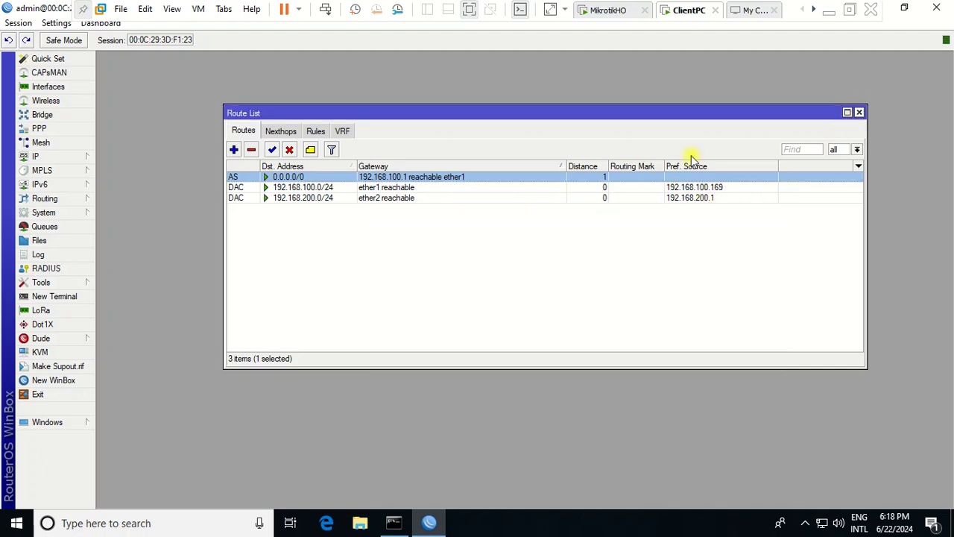
Open the IP menu, then leave the VM to review the configuration notes
{"action": "left_click", "coordinate": [73, 163]}
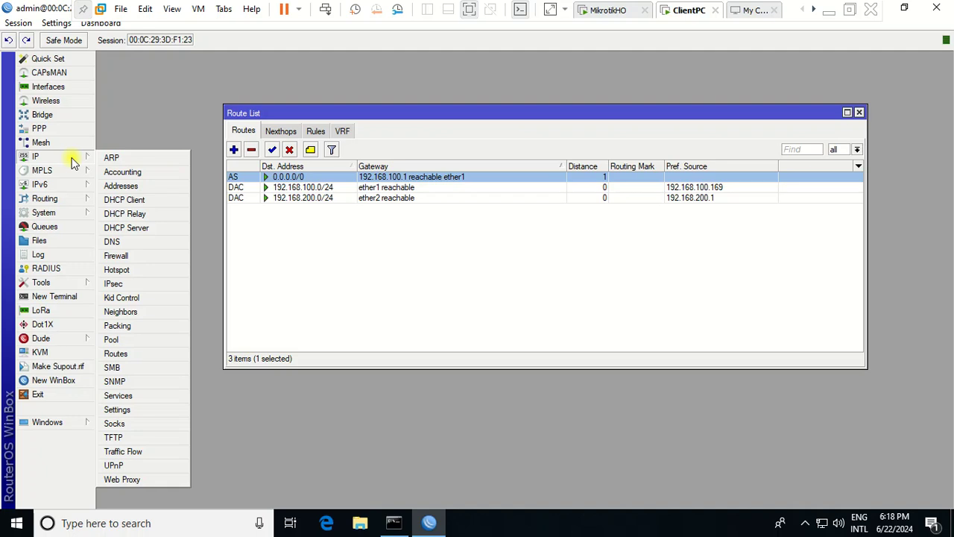
{"action": "left_click", "coordinate": [830, 10]}
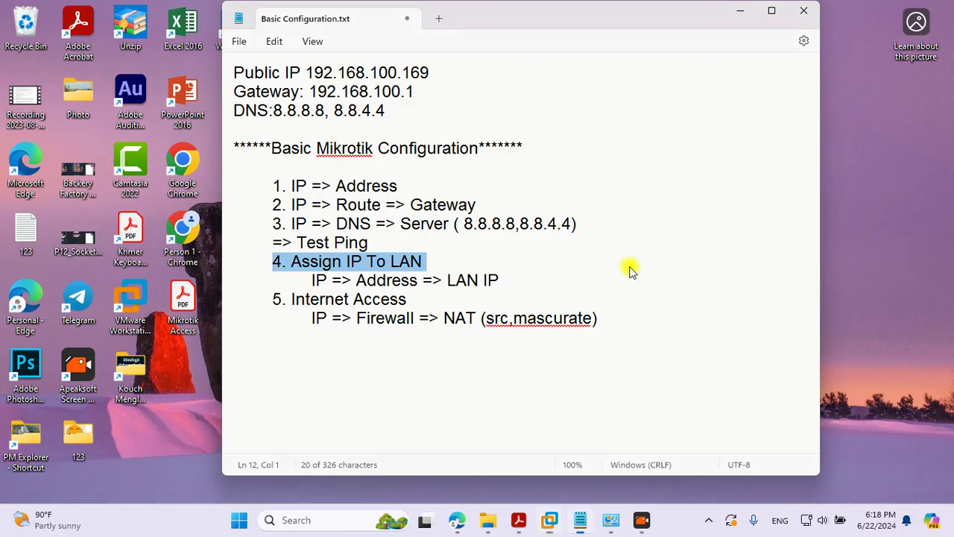
{"action": "left_click", "coordinate": [373, 276]}
{"action": "double_click", "coordinate": [309, 277]}
{"action": "key", "text": "Right"}
{"action": "key", "text": "Right"}
{"action": "key", "text": "Right"}
{"action": "key", "text": "Right"}
{"action": "key", "text": "Right"}
{"action": "key", "text": "Right"}
{"action": "key", "text": "Right"}
{"action": "key", "text": "Right"}
{"action": "key", "text": "Right"}
{"action": "key", "text": "Right"}
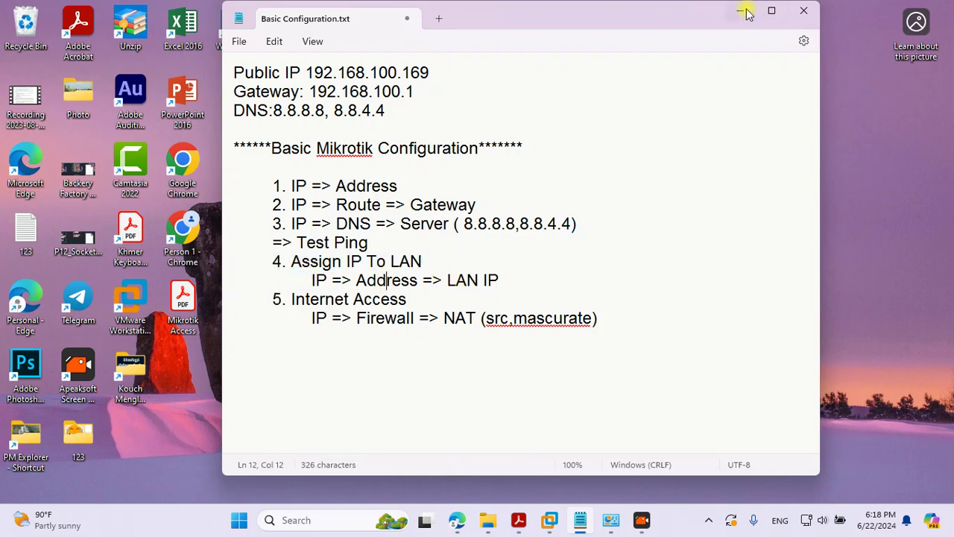
Return to the ClientPC VM and open the DHCP Server list from the IP menu
{"action": "left_click", "coordinate": [748, 13]}
{"action": "mouse_move", "coordinate": [549, 518]}
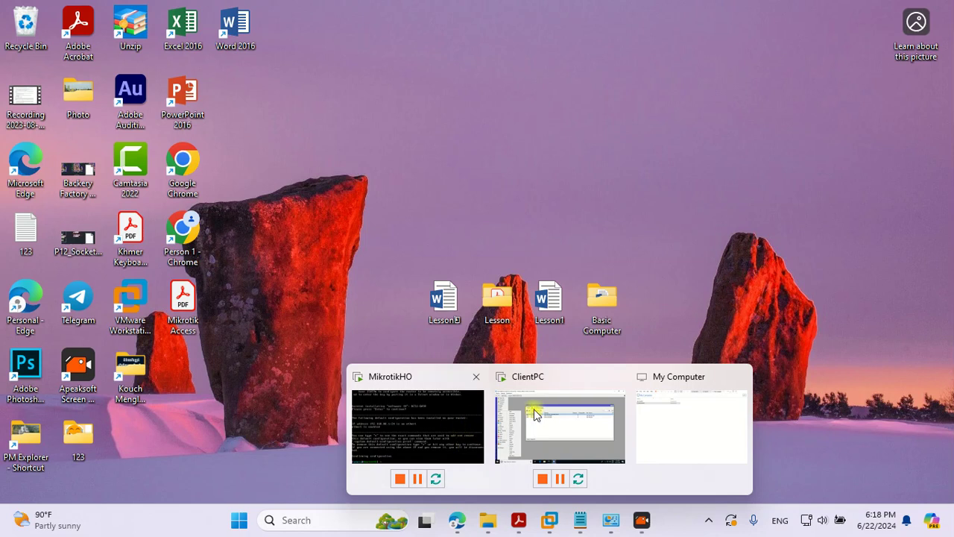
{"action": "left_click", "coordinate": [535, 415]}
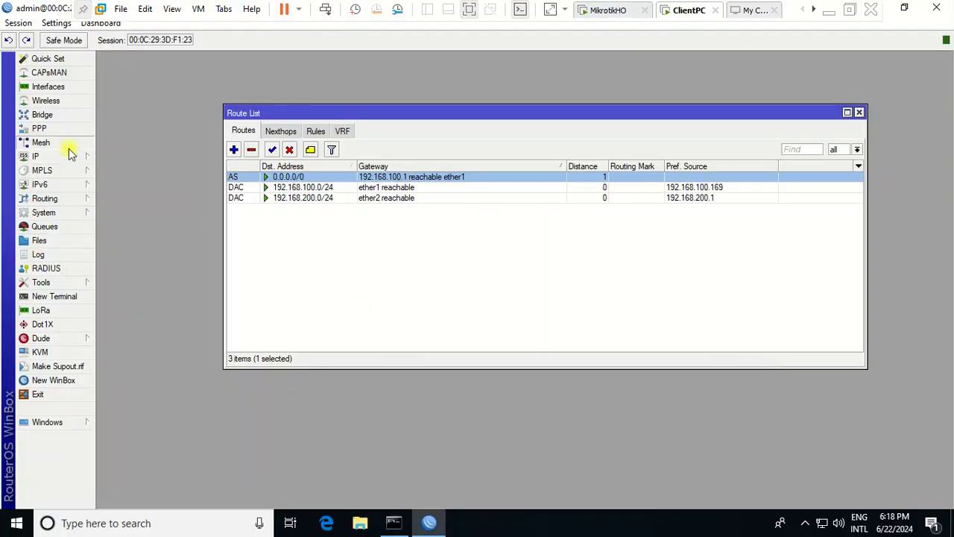
{"action": "left_click", "coordinate": [67, 145]}
{"action": "mouse_move", "coordinate": [68, 156]}
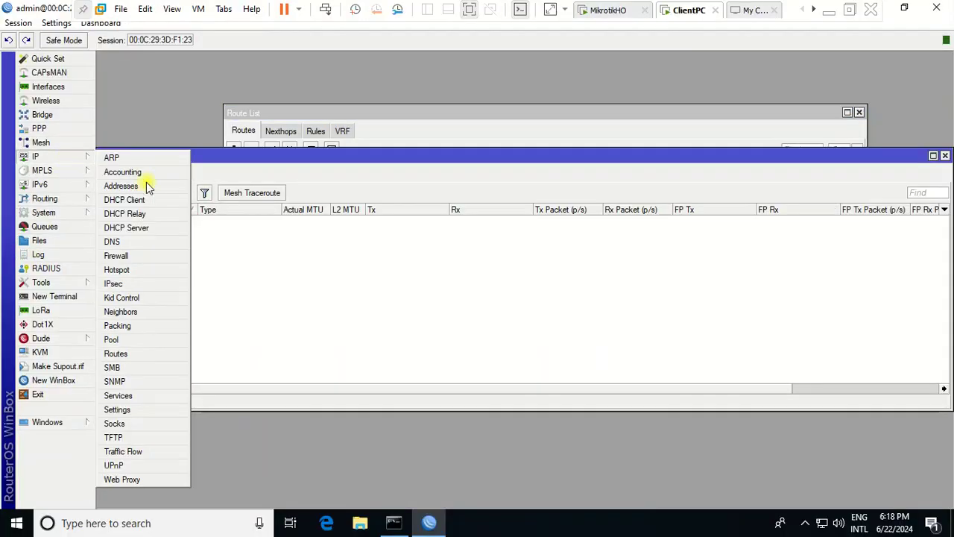
{"action": "left_click", "coordinate": [157, 234]}
Try adding a DHCP server manually, discard the form, and reopen the DHCP Server list
{"action": "left_click_drag", "start_coordinate": [586, 195], "coordinate": [603, 137]}
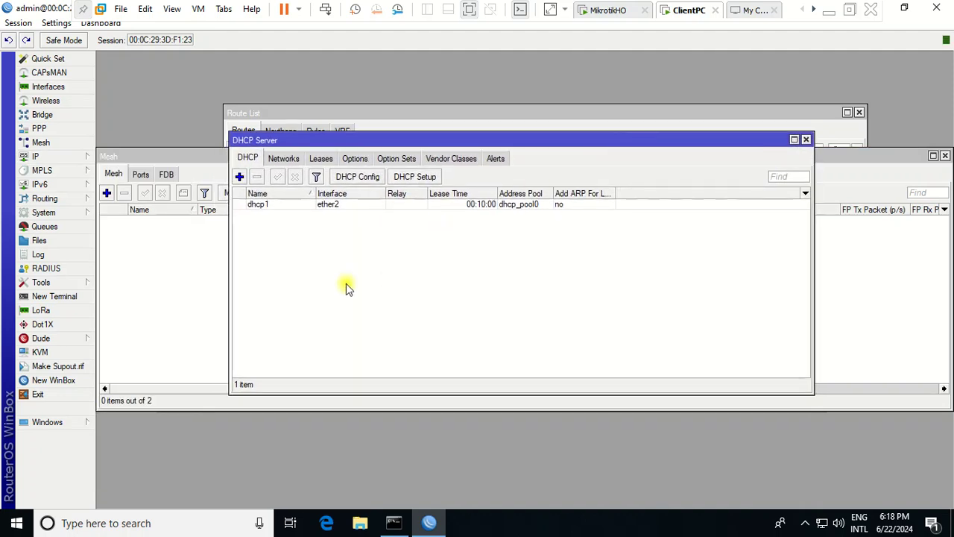
{"action": "left_click", "coordinate": [239, 177]}
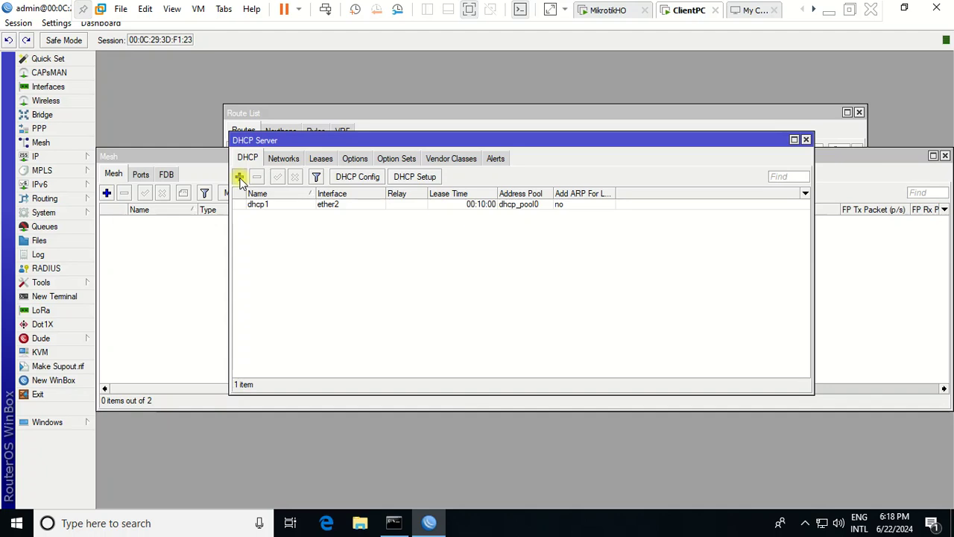
{"action": "left_click_drag", "start_coordinate": [542, 116], "coordinate": [445, 101]}
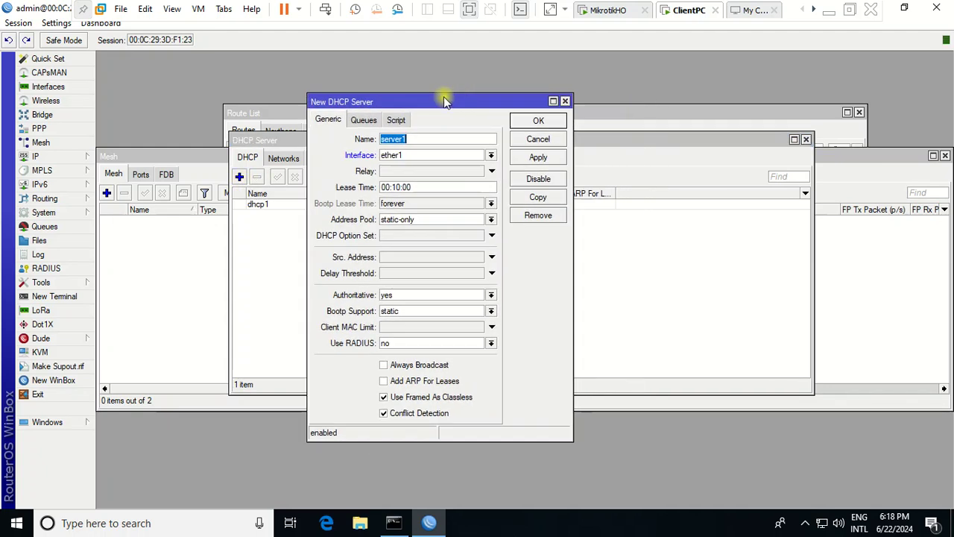
{"action": "left_click", "coordinate": [486, 157]}
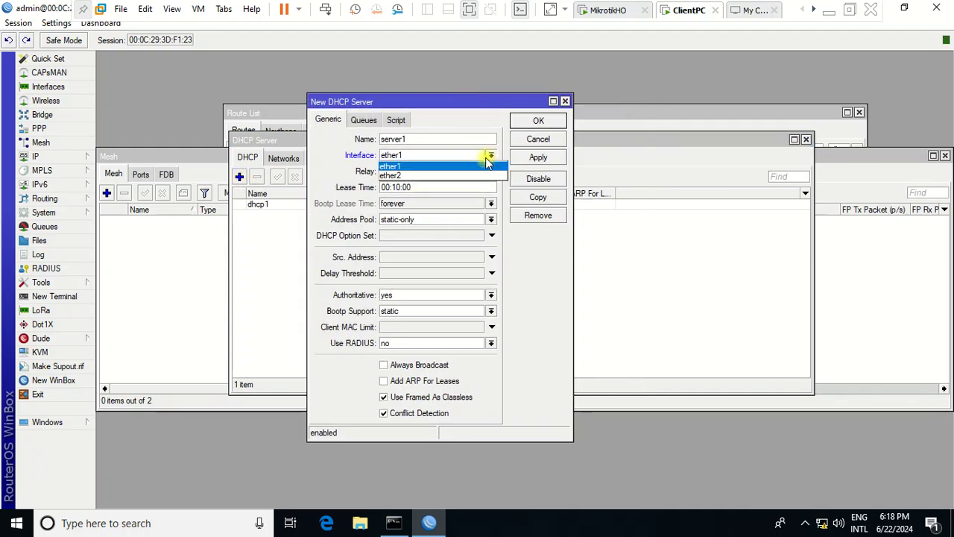
{"action": "left_click", "coordinate": [559, 102]}
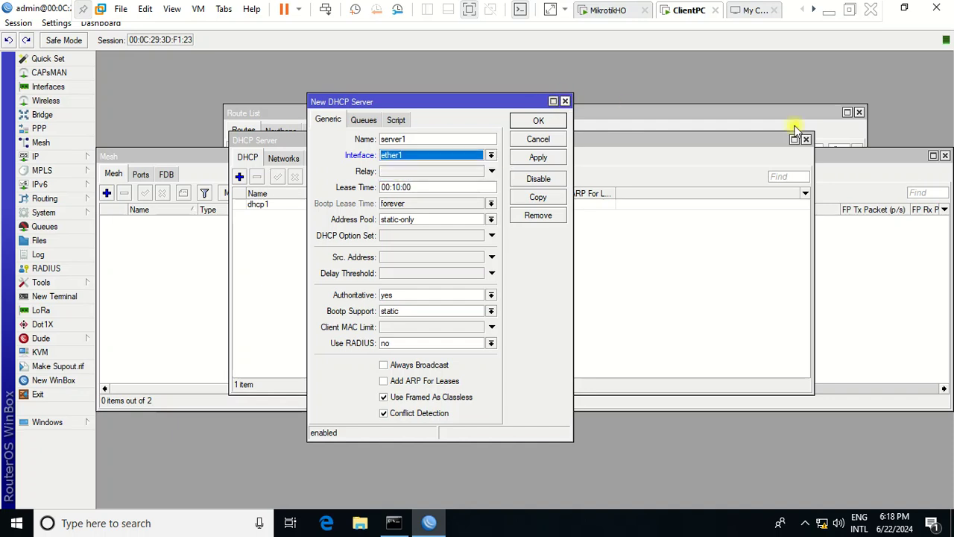
{"action": "left_click", "coordinate": [565, 100]}
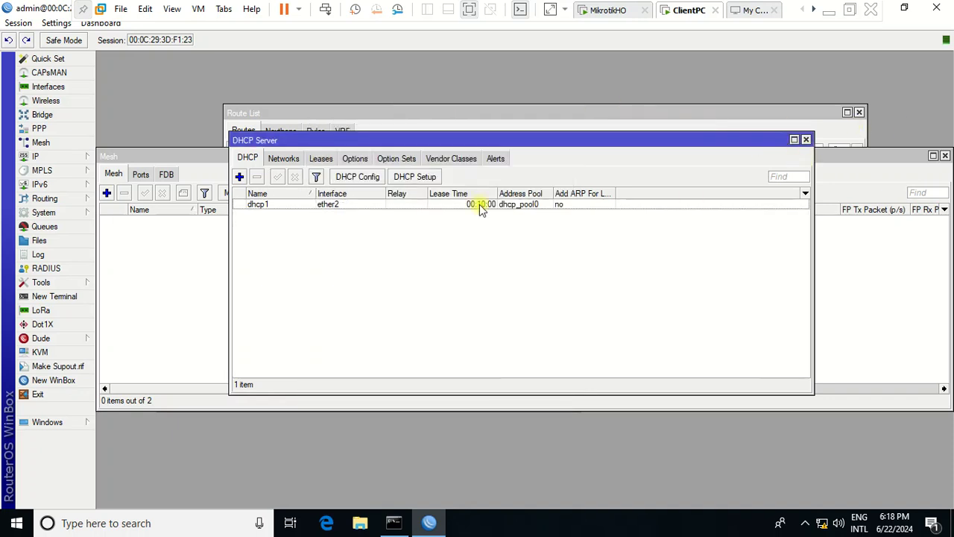
{"action": "left_click", "coordinate": [806, 140]}
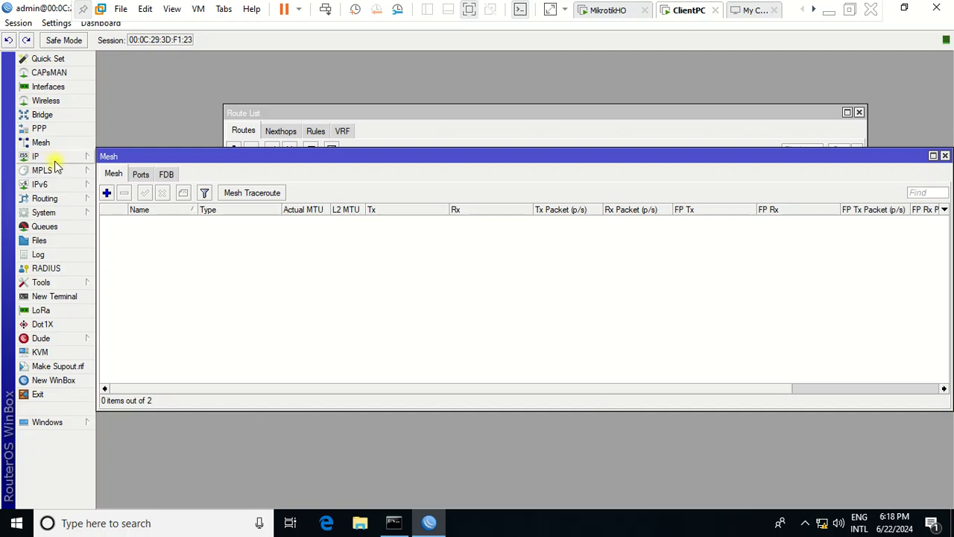
{"action": "left_click", "coordinate": [52, 157]}
{"action": "left_click", "coordinate": [128, 228]}
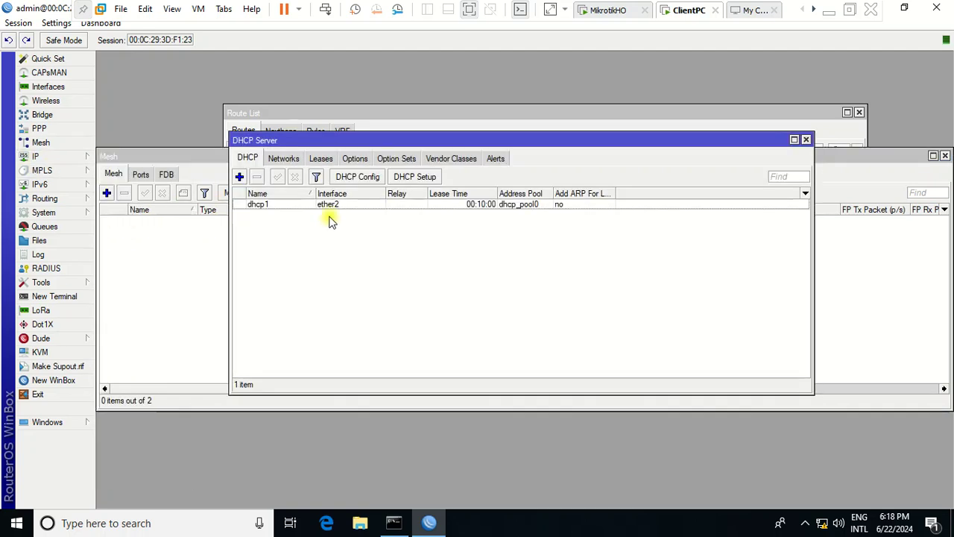
Run DHCP Setup on ether2, accepting 192.168.200.0/24, gateway 192.168.200.1, and no relay
{"action": "left_click", "coordinate": [420, 183]}
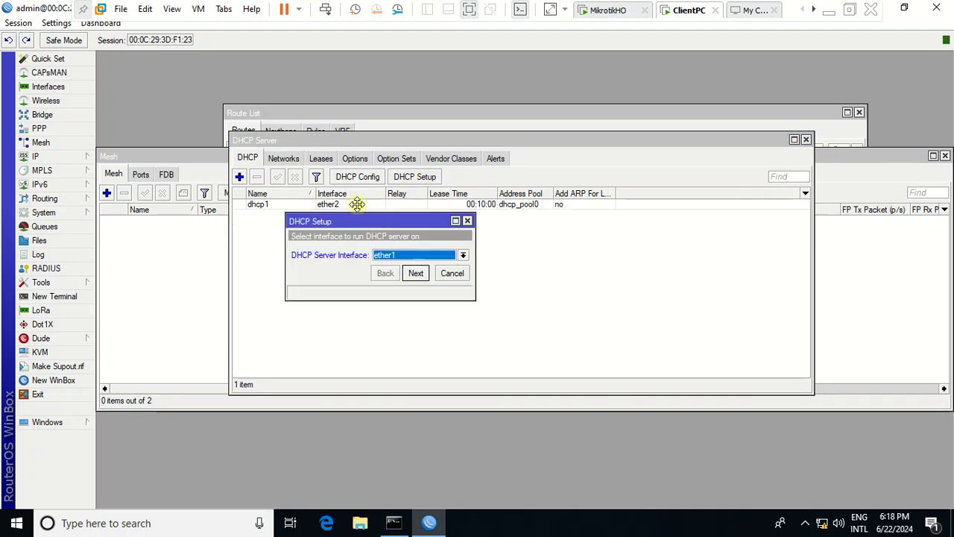
{"action": "left_click_drag", "start_coordinate": [366, 220], "coordinate": [305, 187]}
{"action": "left_click", "coordinate": [337, 224]}
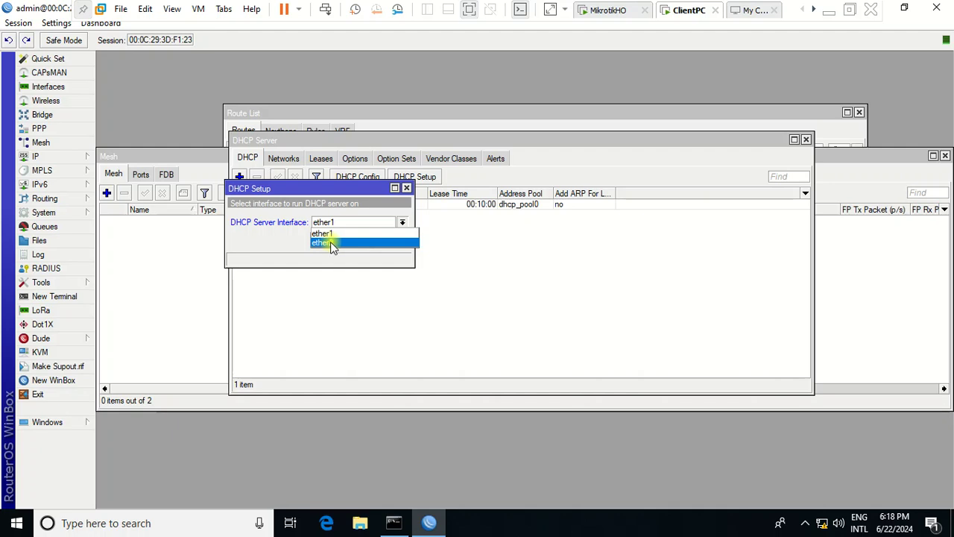
{"action": "left_click", "coordinate": [331, 241]}
{"action": "left_click", "coordinate": [356, 241]}
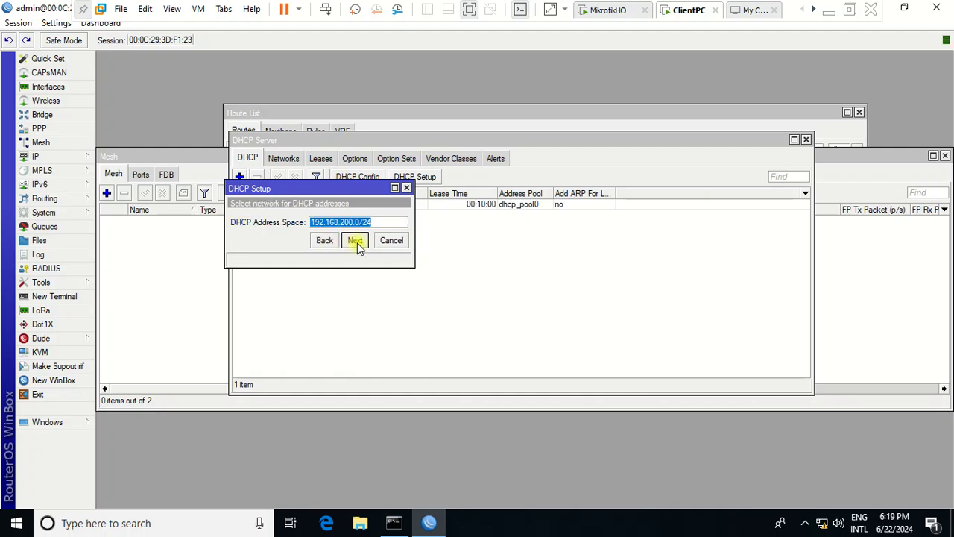
{"action": "left_click_drag", "start_coordinate": [345, 187], "coordinate": [363, 188]}
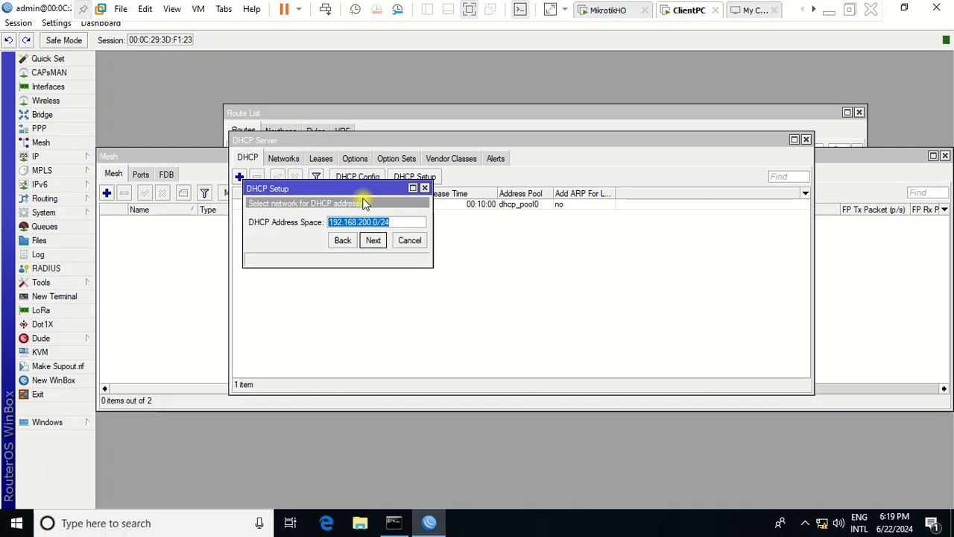
{"action": "left_click", "coordinate": [373, 240]}
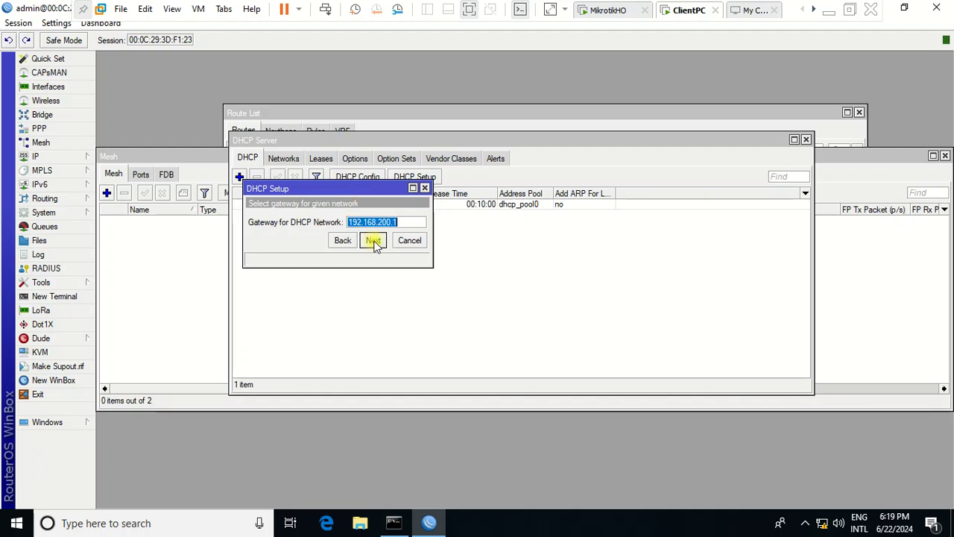
{"action": "left_click", "coordinate": [373, 242]}
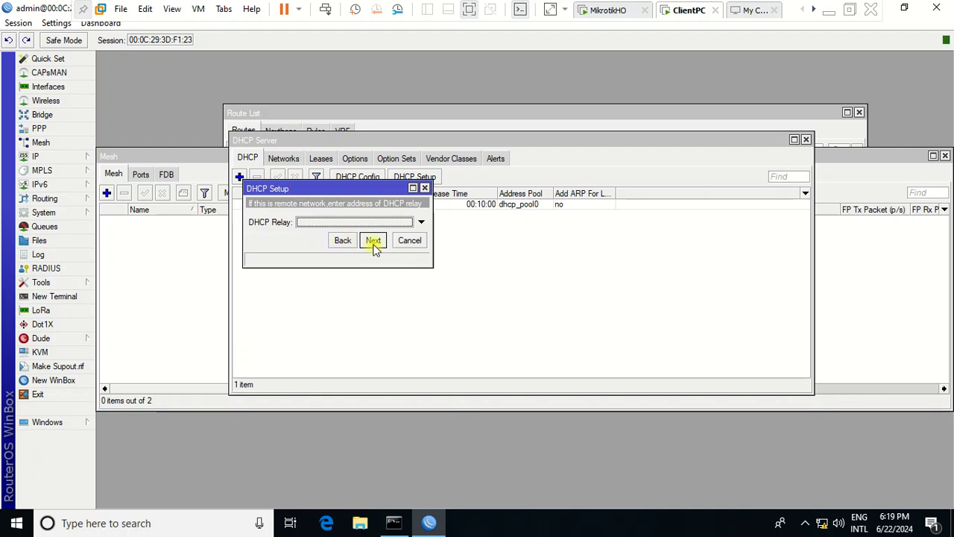
{"action": "left_click", "coordinate": [375, 241]}
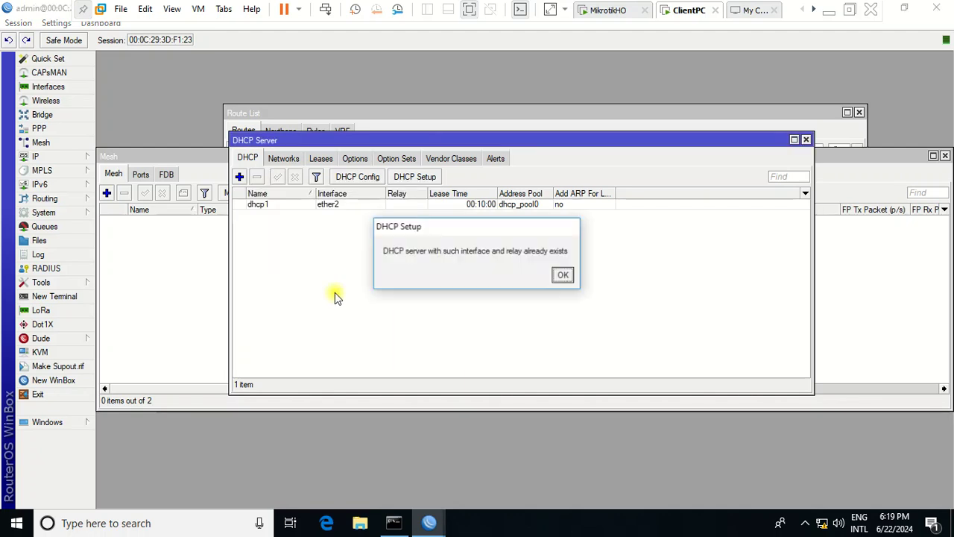
Dismiss the 'already exists' warning, then disable and remove the old dhcp1 server
{"action": "left_click", "coordinate": [563, 276]}
{"action": "left_click", "coordinate": [355, 203]}
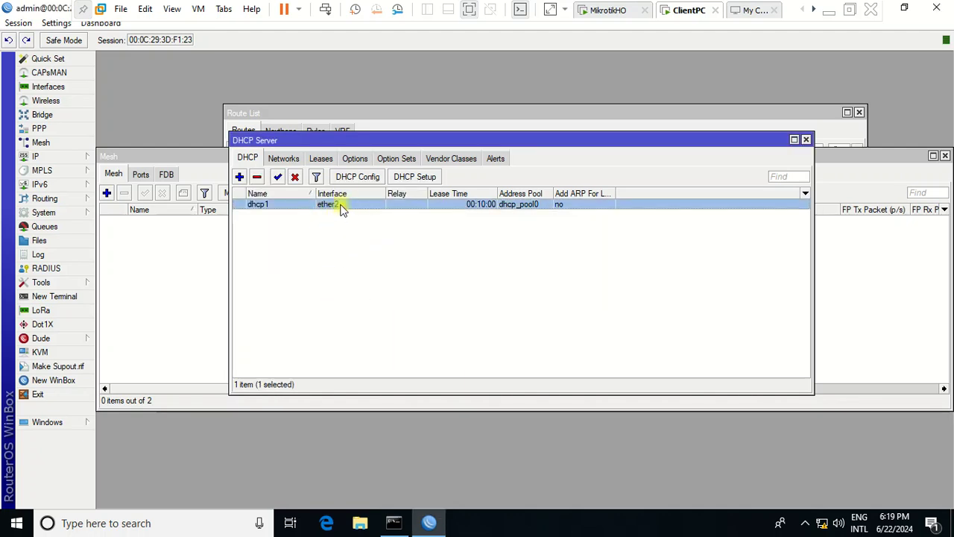
{"action": "left_click", "coordinate": [295, 177]}
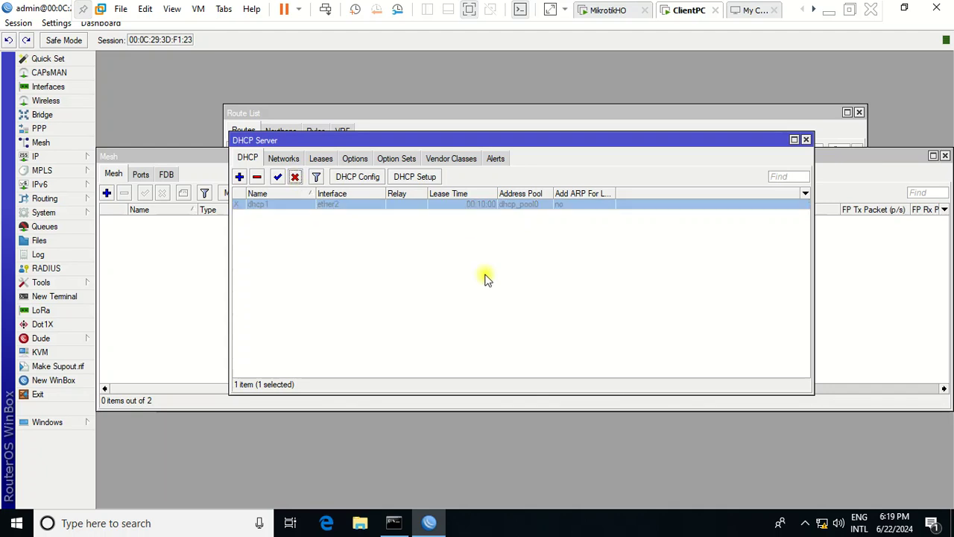
{"action": "left_click", "coordinate": [256, 177]}
{"action": "left_click", "coordinate": [240, 177]}
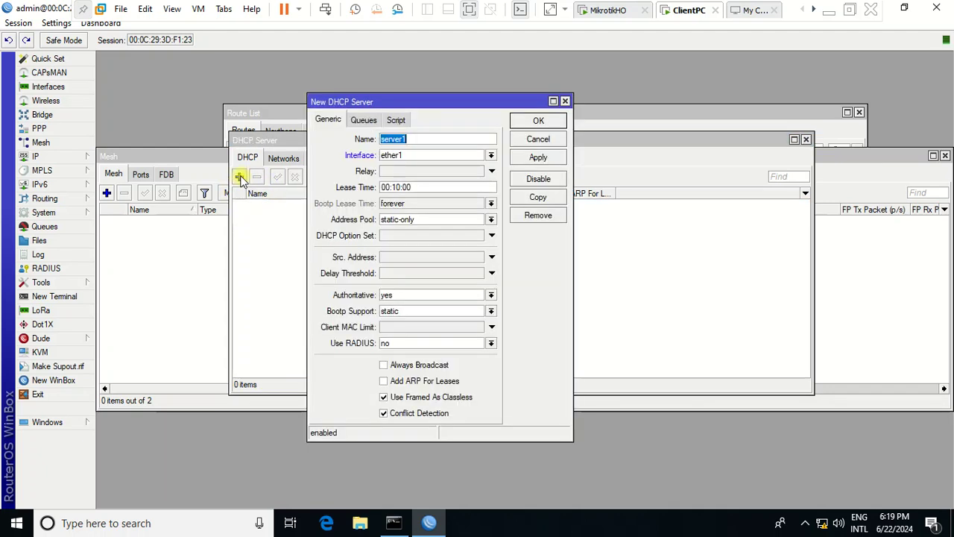
{"action": "left_click", "coordinate": [564, 101]}
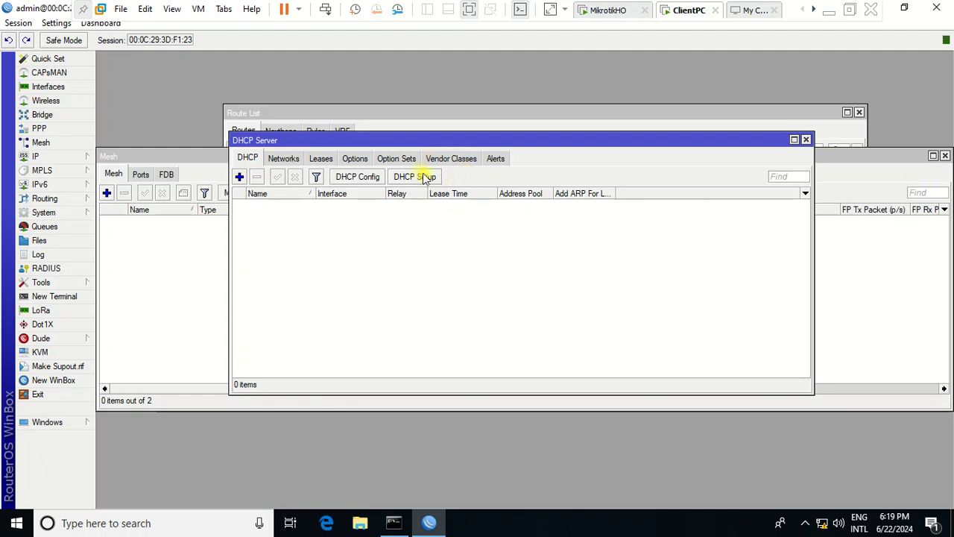
{"action": "left_click", "coordinate": [423, 177]}
Set up DHCP on ether2 with pool 192.168.200.50–254, DNS 8.8.8.8/8.8.4.4, lease 00:10:00
{"action": "left_click", "coordinate": [383, 219]}
{"action": "left_click", "coordinate": [373, 240]}
{"action": "left_click", "coordinate": [373, 240]}
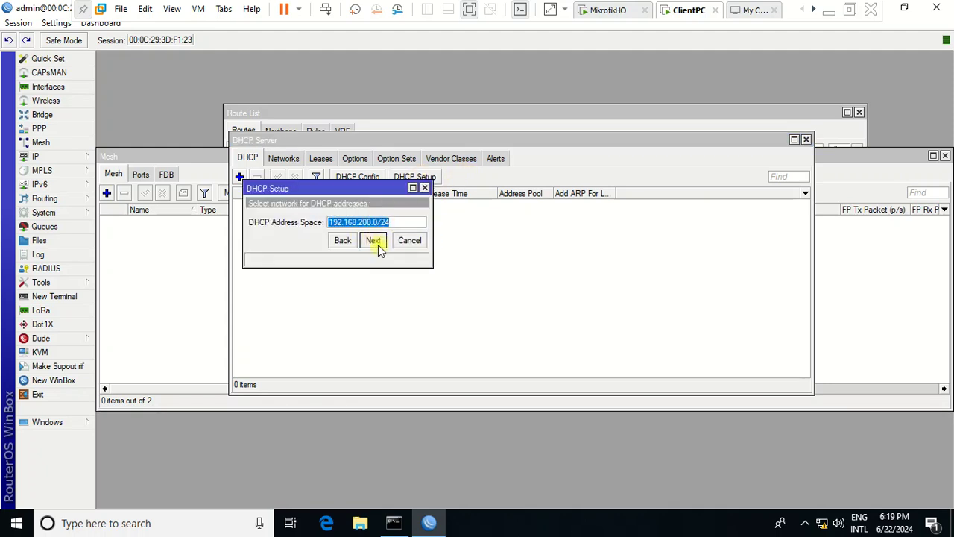
{"action": "left_click", "coordinate": [372, 240]}
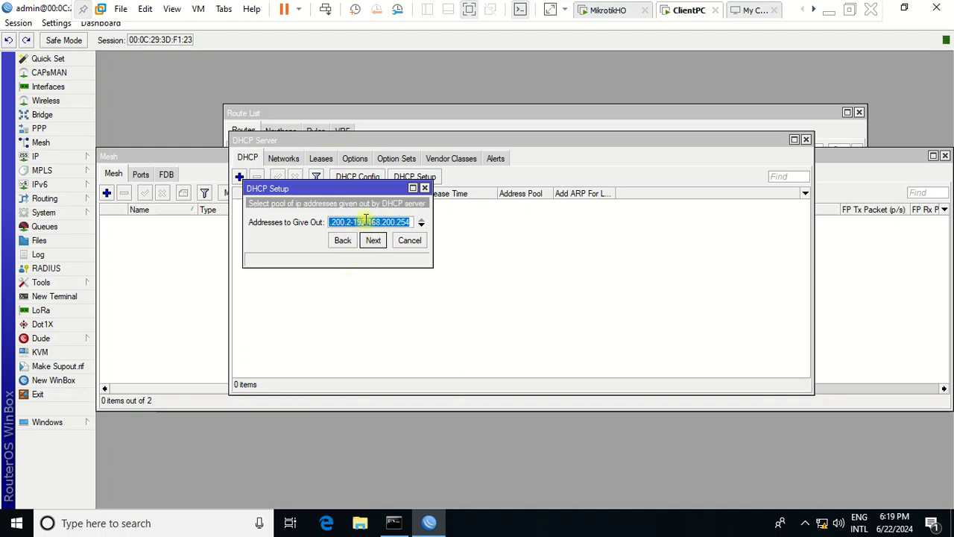
{"action": "left_click_drag", "start_coordinate": [350, 224], "coordinate": [338, 224]}
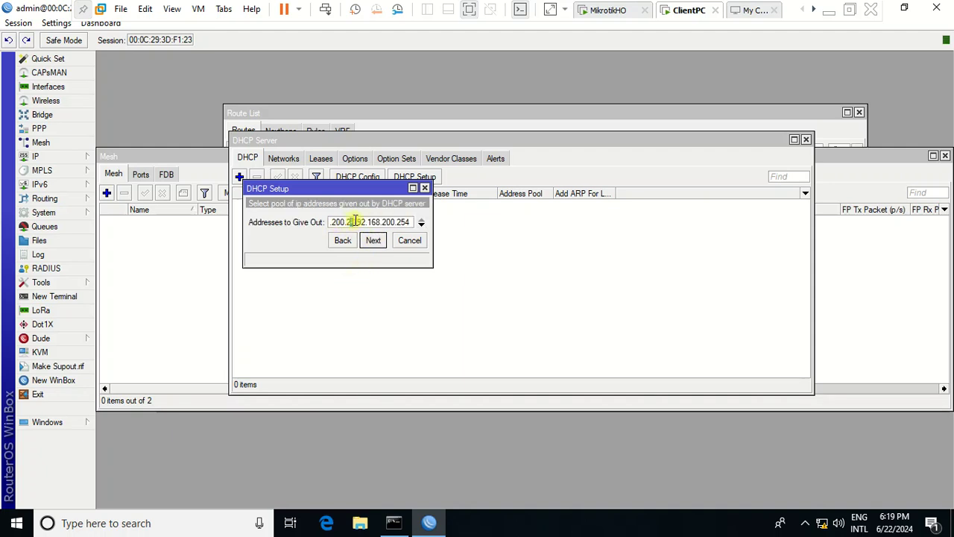
{"action": "left_click_drag", "start_coordinate": [351, 222], "coordinate": [421, 221]}
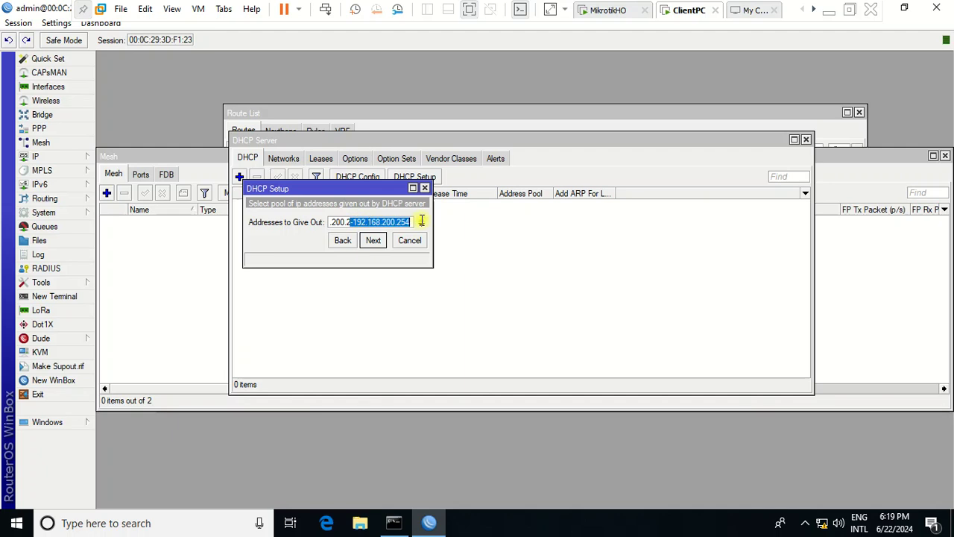
{"action": "left_click", "coordinate": [354, 220]}
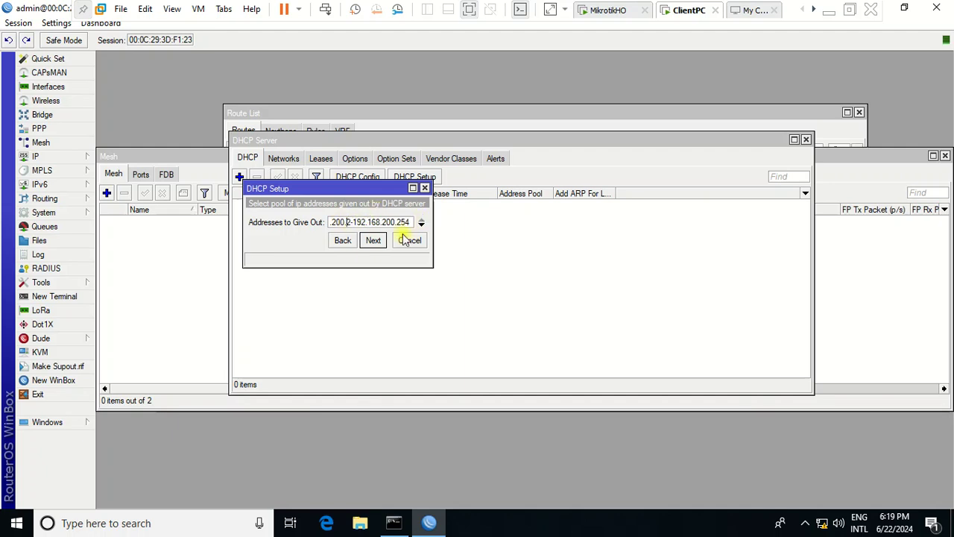
{"action": "type", "text": "0"}
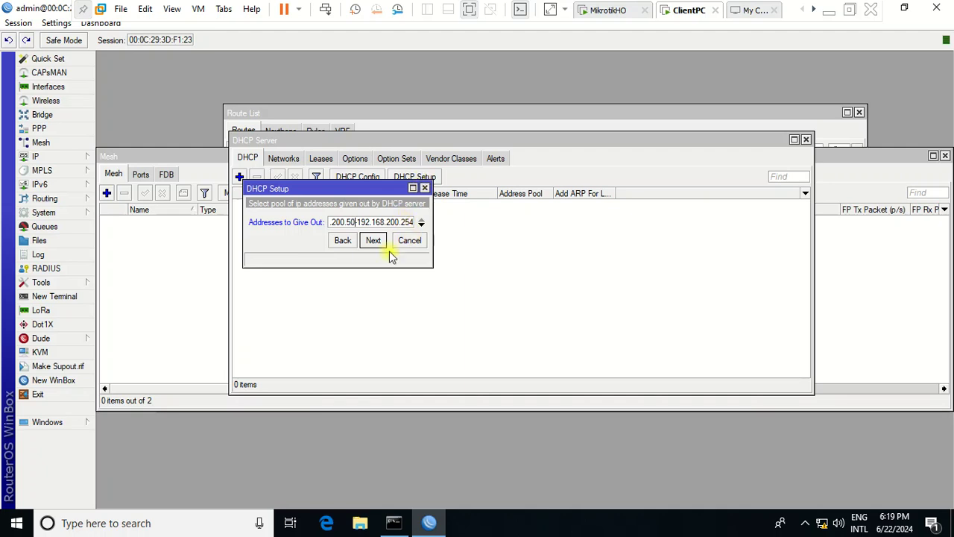
{"action": "left_click", "coordinate": [377, 242]}
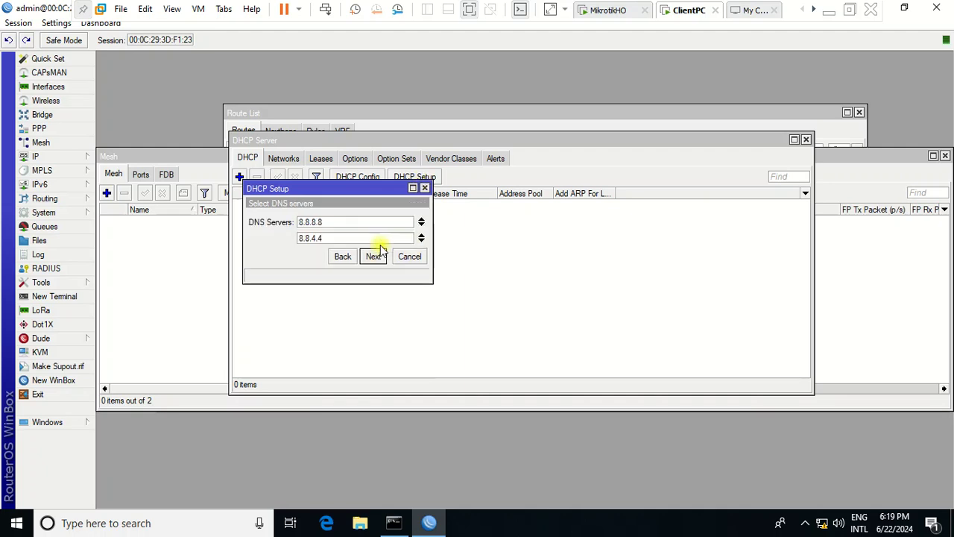
{"action": "left_click", "coordinate": [374, 255]}
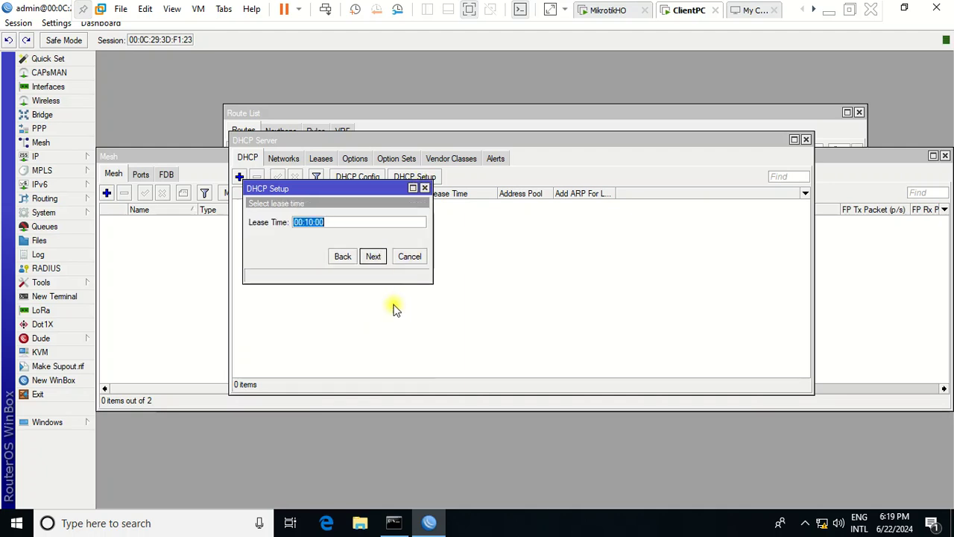
{"action": "left_click", "coordinate": [372, 257]}
Confirm the finished DHCP setup and check the lease 192.168.200.254 bound to the client
{"action": "left_click", "coordinate": [529, 276]}
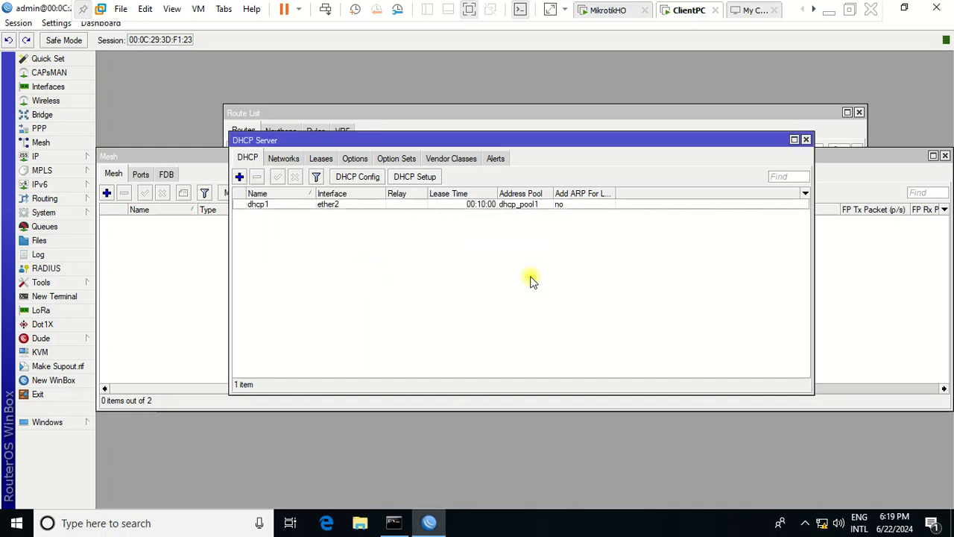
{"action": "left_click", "coordinate": [339, 204]}
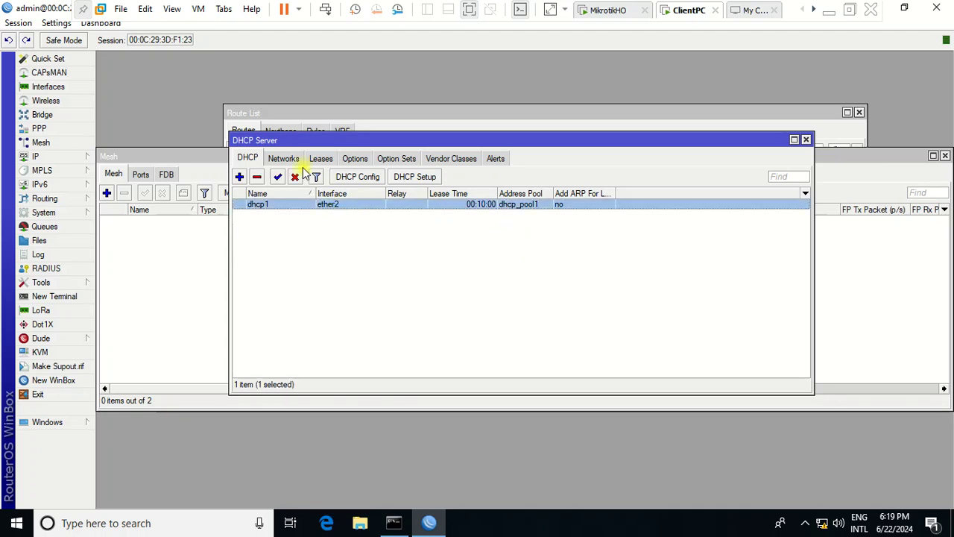
{"action": "left_click", "coordinate": [320, 159]}
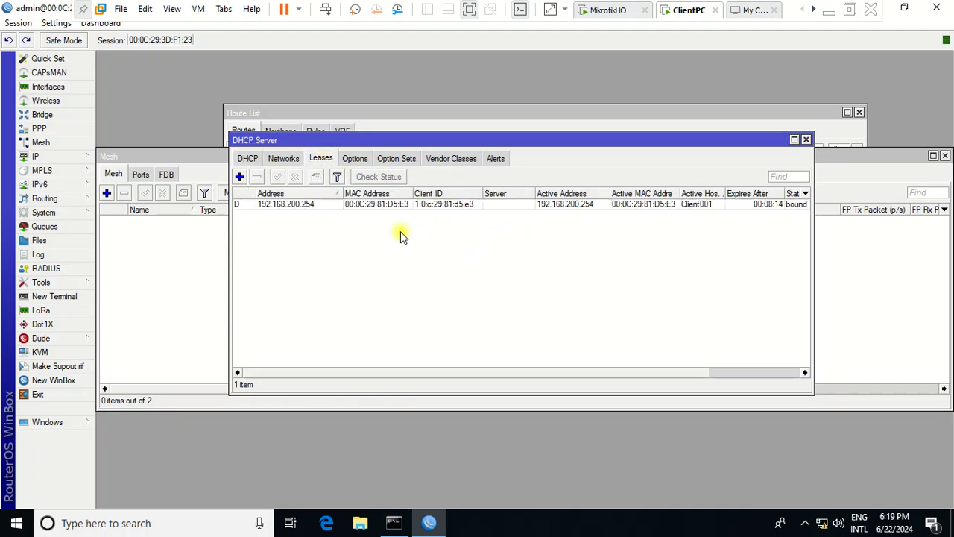
{"action": "left_click", "coordinate": [364, 206]}
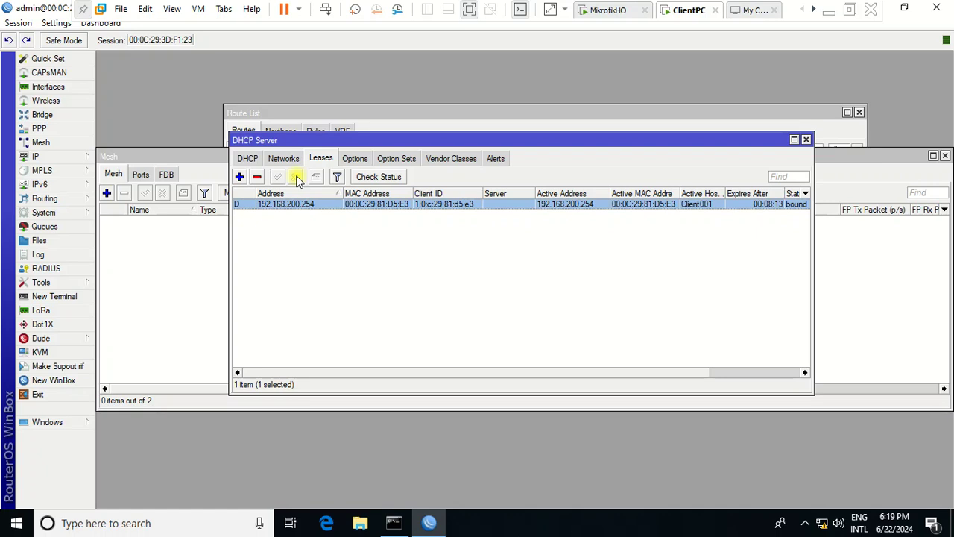
{"action": "left_click_drag", "start_coordinate": [363, 138], "coordinate": [329, 138]}
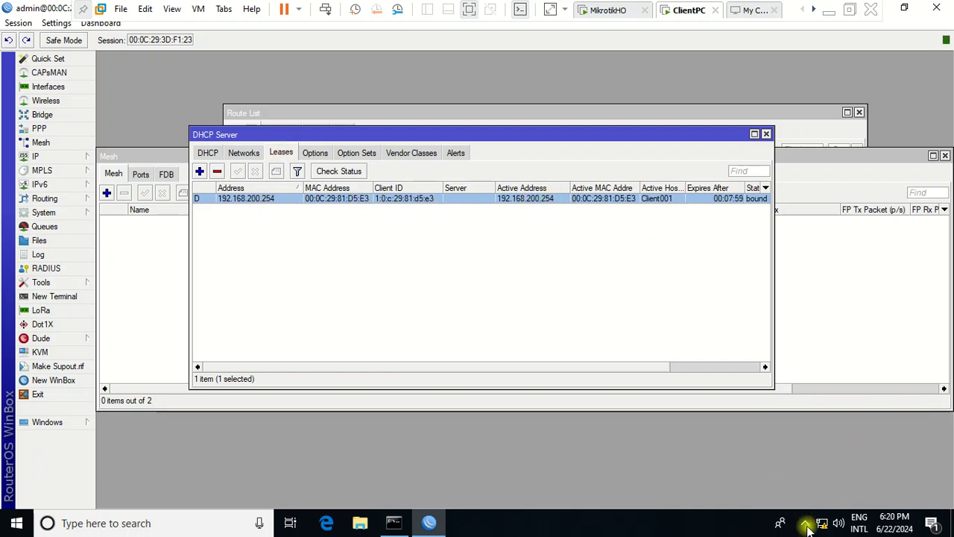
Run ipconfig /all to confirm IPv4 192.168.200.254 with gateway 192.168.200.1, then close the console
{"action": "left_click", "coordinate": [392, 524]}
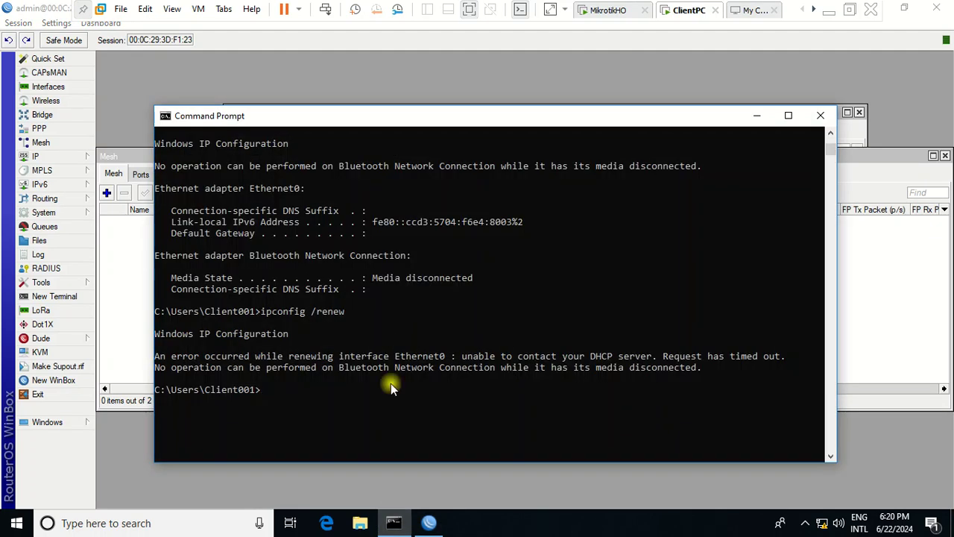
{"action": "type", "text": "ipconf"}
{"action": "key", "text": "BackSpace"}
{"action": "key", "text": "BackSpace"}
{"action": "type", "text": "nfig /all"}
{"action": "key", "text": "Return"}
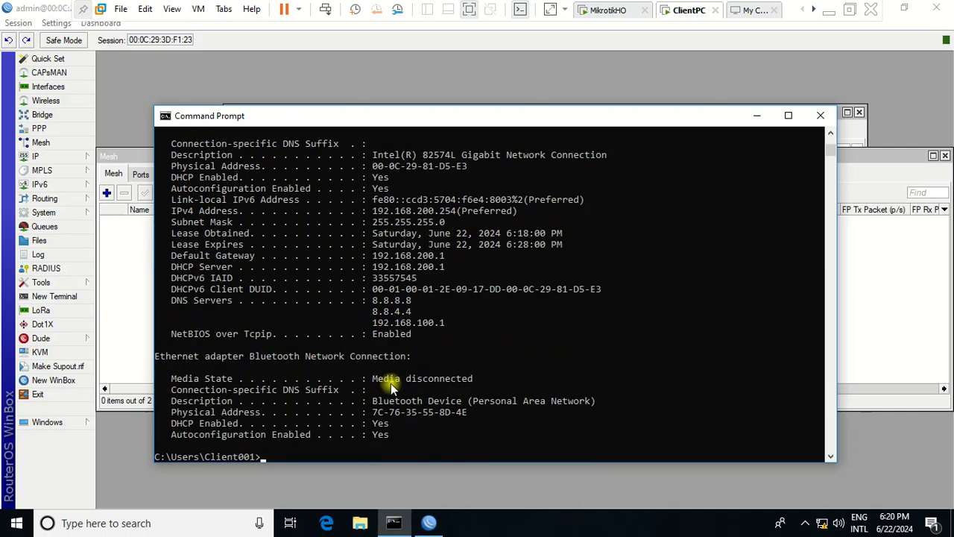
{"action": "mouse_move", "coordinate": [376, 224]}
{"action": "left_mouse_down"}
{"action": "mouse_move", "coordinate": [429, 211]}
{"action": "mouse_move", "coordinate": [386, 211]}
{"action": "left_mouse_up"}
{"action": "left_click", "coordinate": [386, 210]}
{"action": "left_click", "coordinate": [820, 115]}
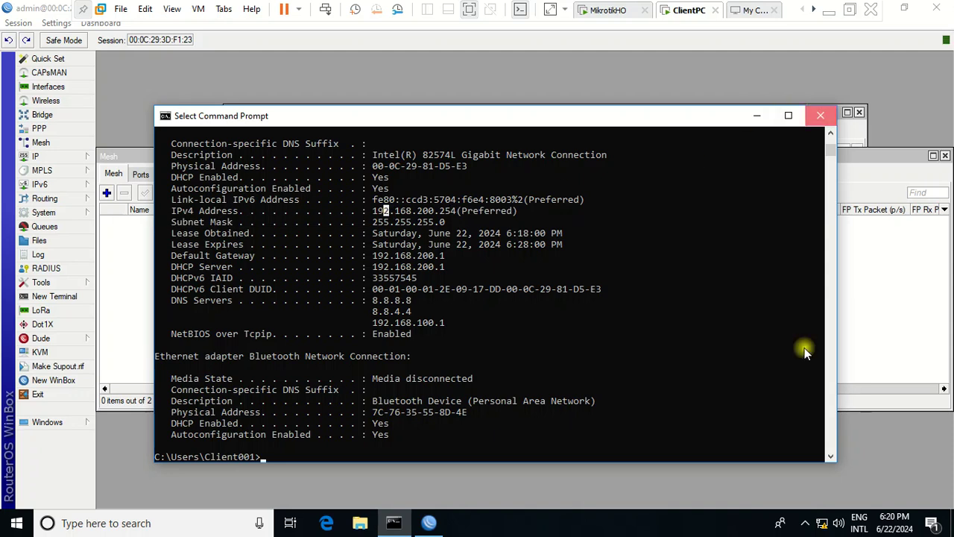
{"action": "left_click", "coordinate": [820, 523]}
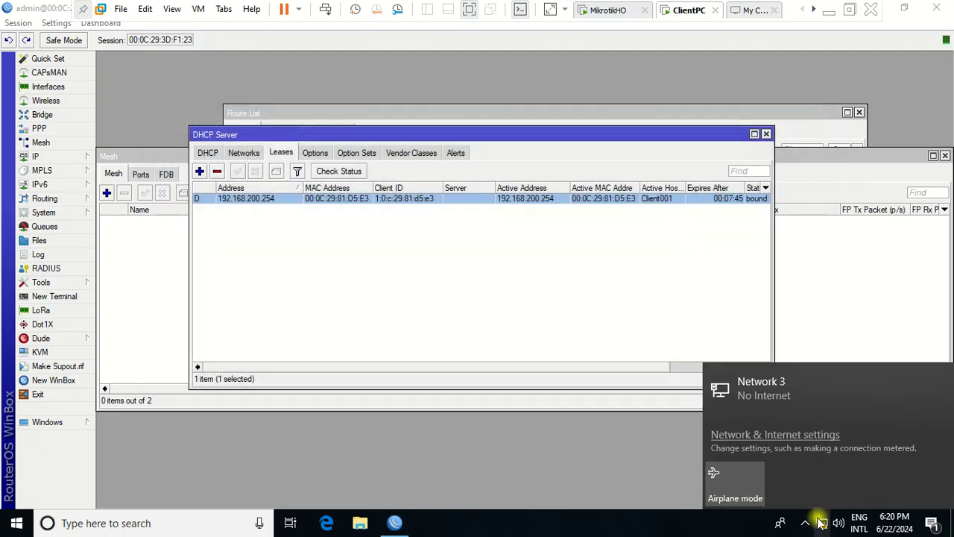
Close the network status panel and load google.com in Edge on the client PC
{"action": "left_click", "coordinate": [470, 470]}
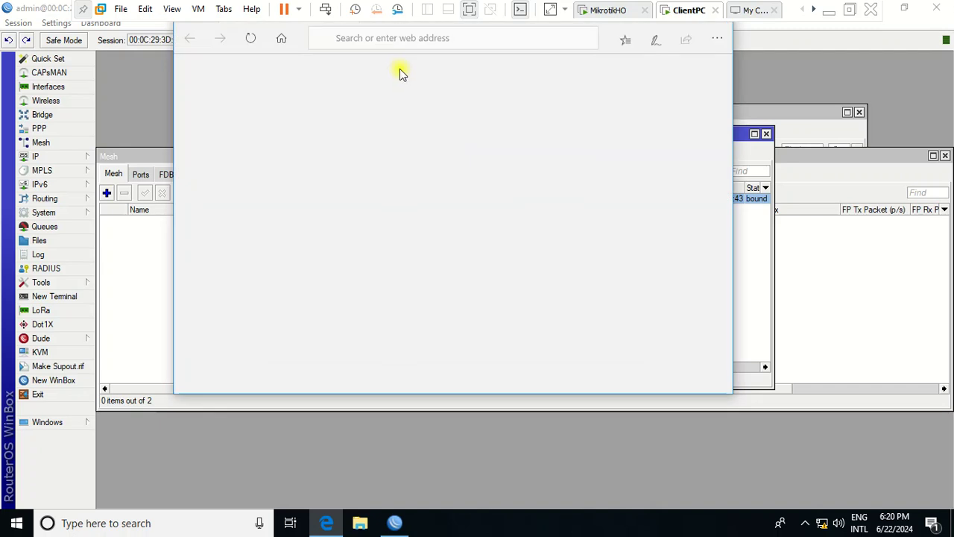
{"action": "type", "text": "goog"}
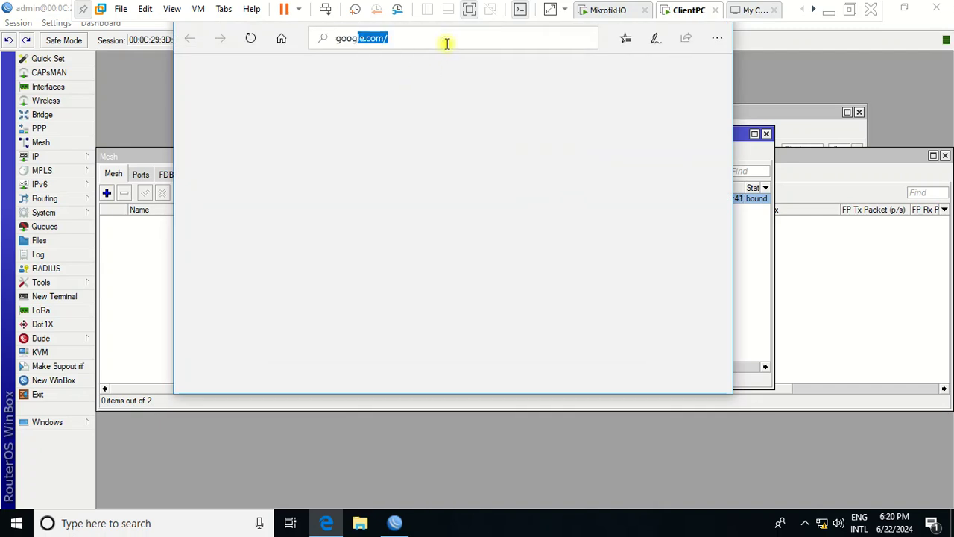
{"action": "key", "text": "Return"}
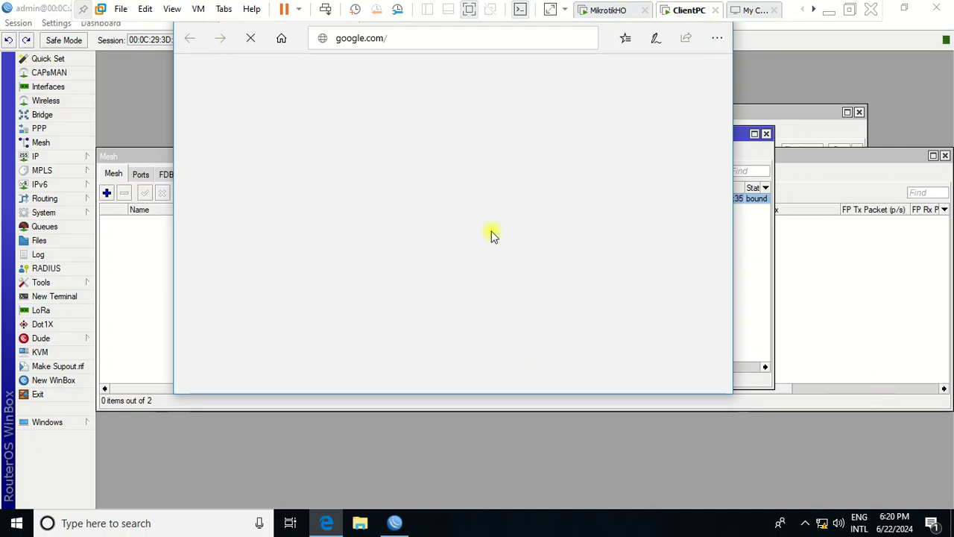
{"action": "left_click", "coordinate": [146, 164]}
Add a firewall NAT rule with chain srcnat and action masquerade
{"action": "left_click", "coordinate": [68, 156]}
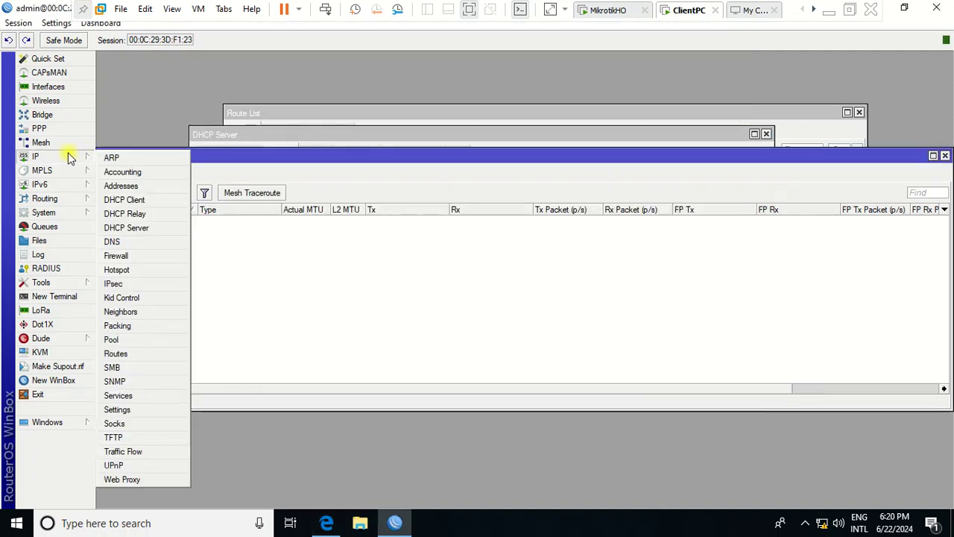
{"action": "left_click", "coordinate": [119, 255]}
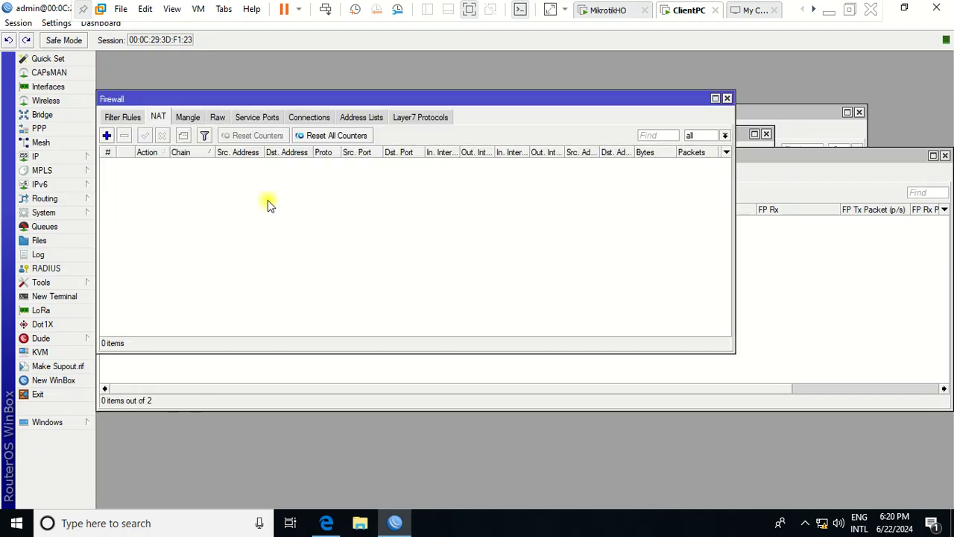
{"action": "left_click", "coordinate": [160, 117]}
{"action": "left_click", "coordinate": [106, 136]}
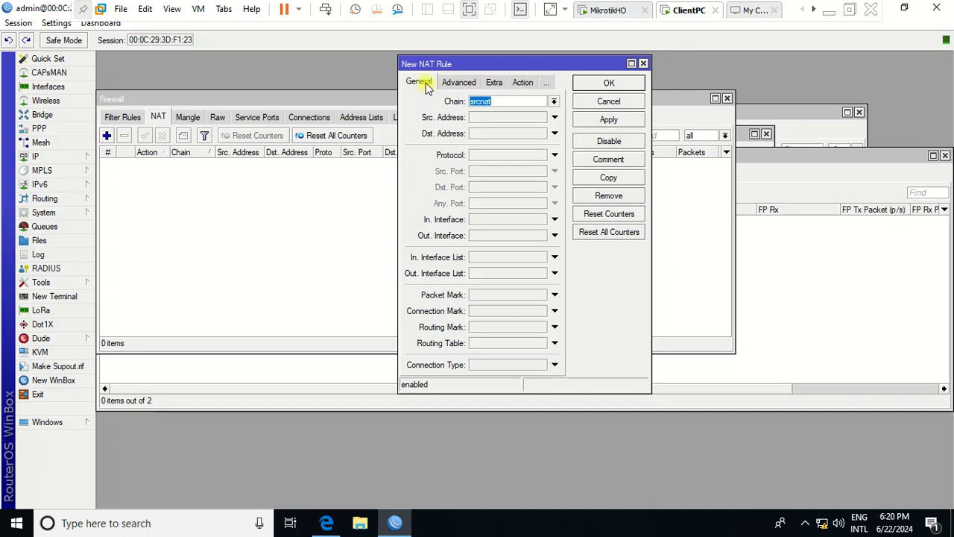
{"action": "left_click", "coordinate": [523, 83]}
{"action": "left_click", "coordinate": [552, 101]}
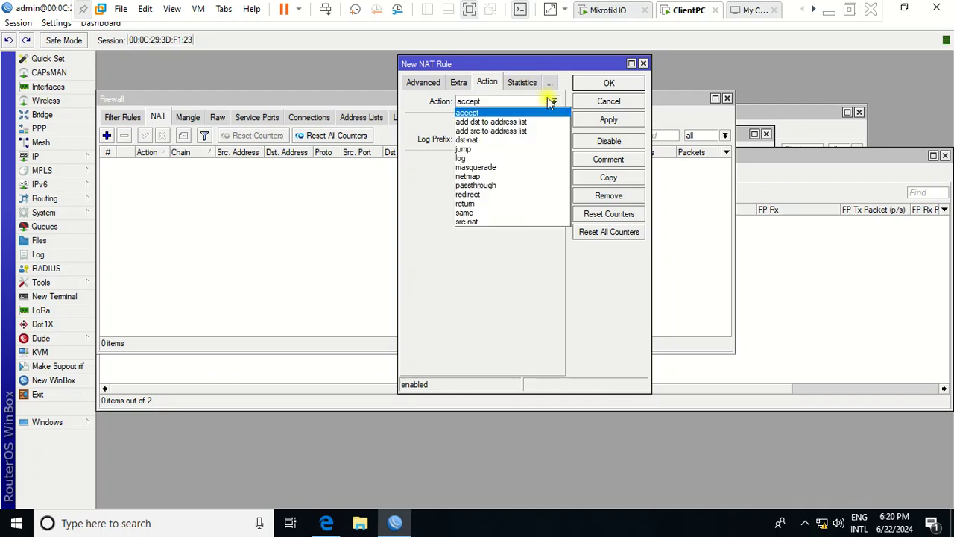
{"action": "left_click", "coordinate": [502, 167]}
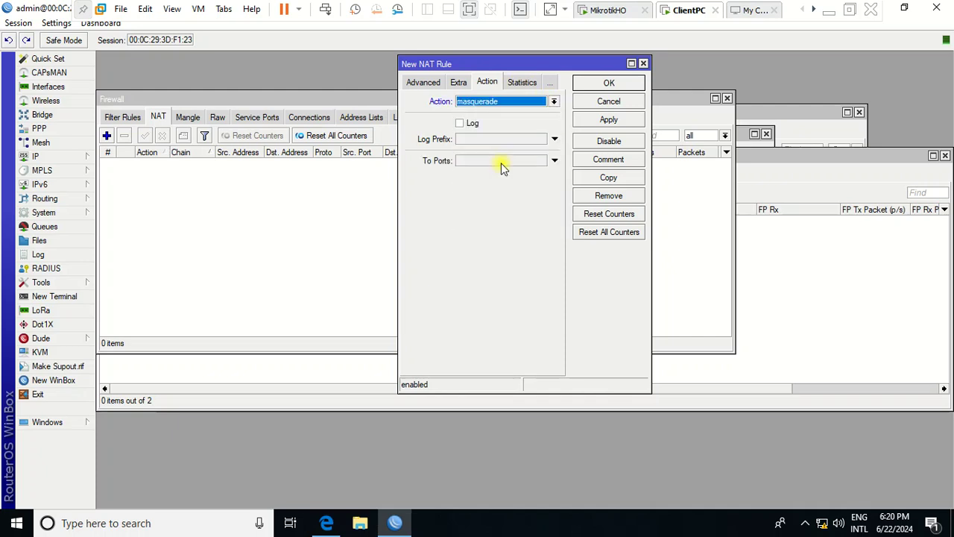
{"action": "left_click", "coordinate": [616, 120]}
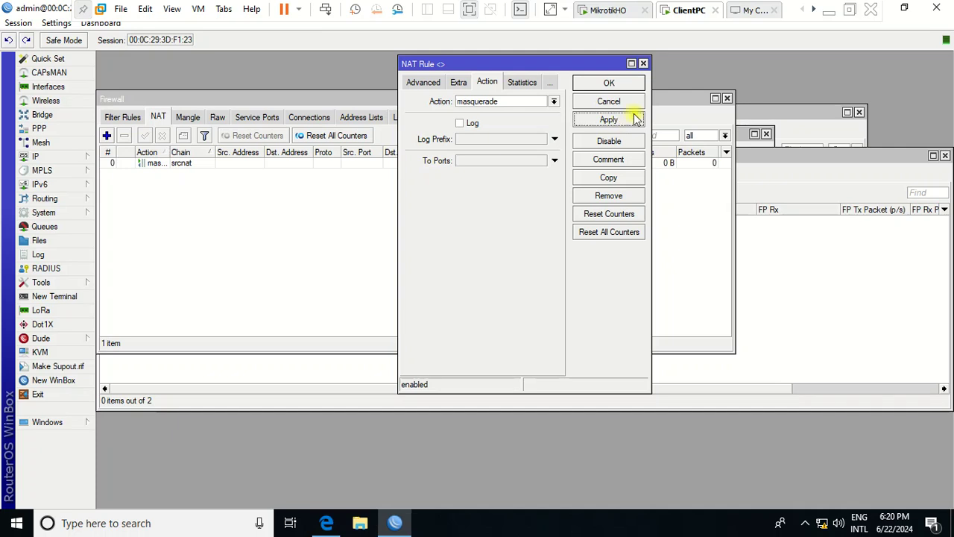
{"action": "left_click", "coordinate": [618, 83]}
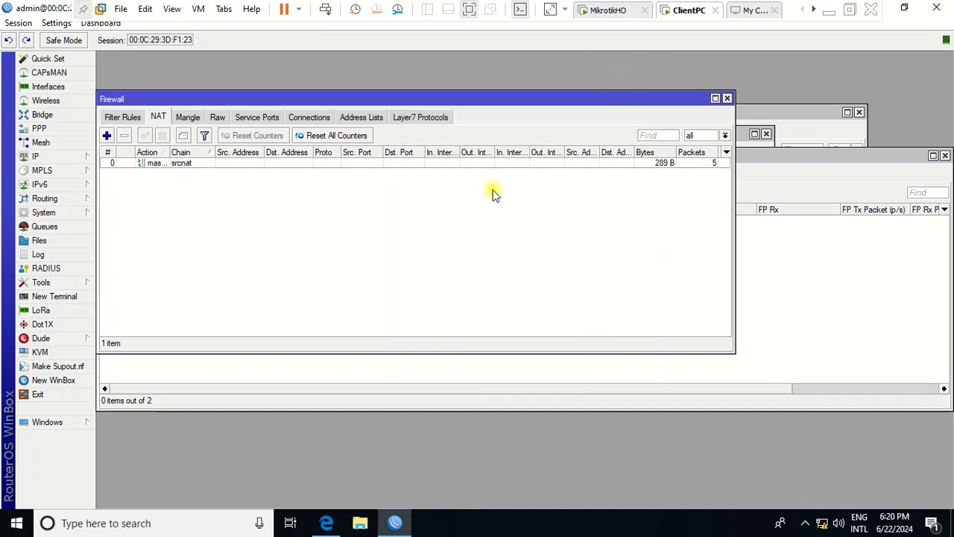
{"action": "left_click_drag", "start_coordinate": [439, 98], "coordinate": [481, 133]}
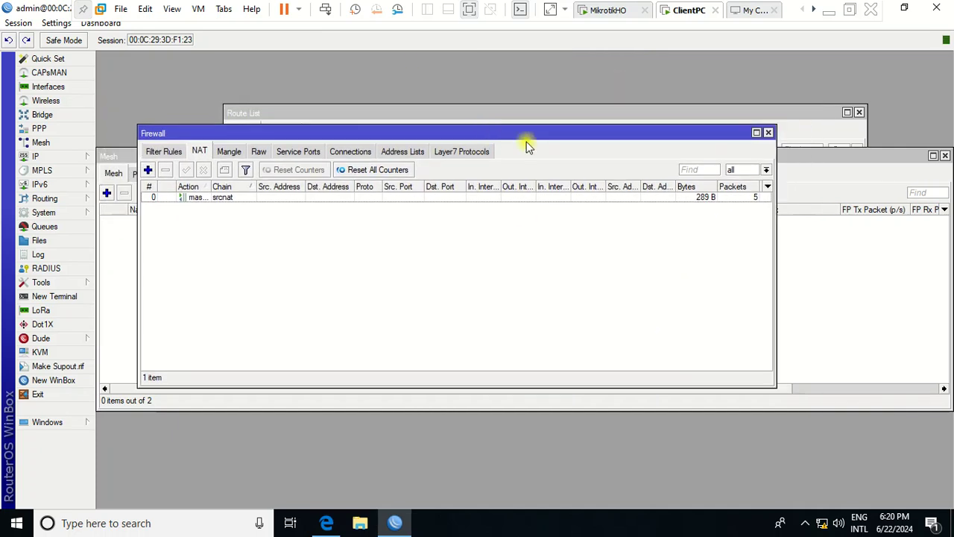
Open Command Prompt from Start search and run ipconfig /release
{"action": "left_click_drag", "start_coordinate": [774, 318], "coordinate": [776, 319]}
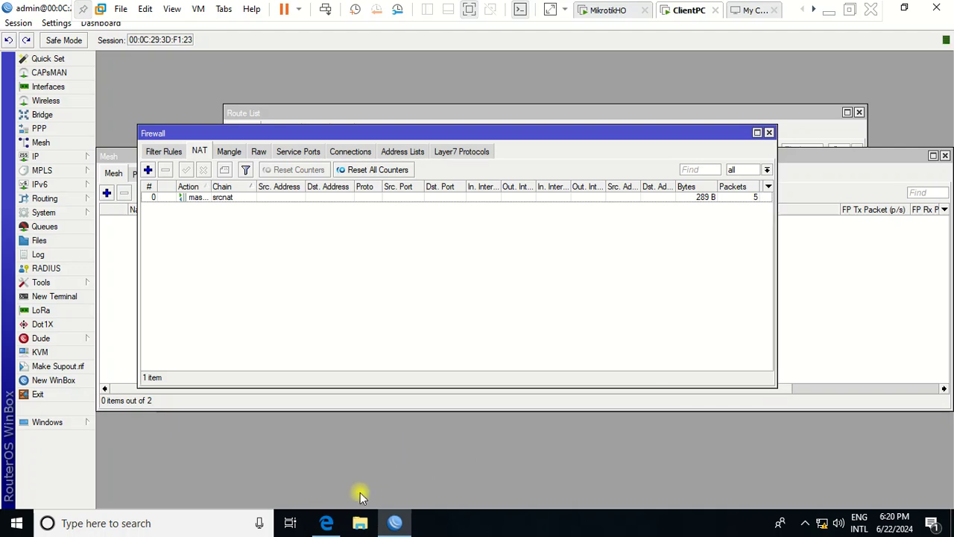
{"action": "key", "text": "super"}
{"action": "type", "text": "cmd"}
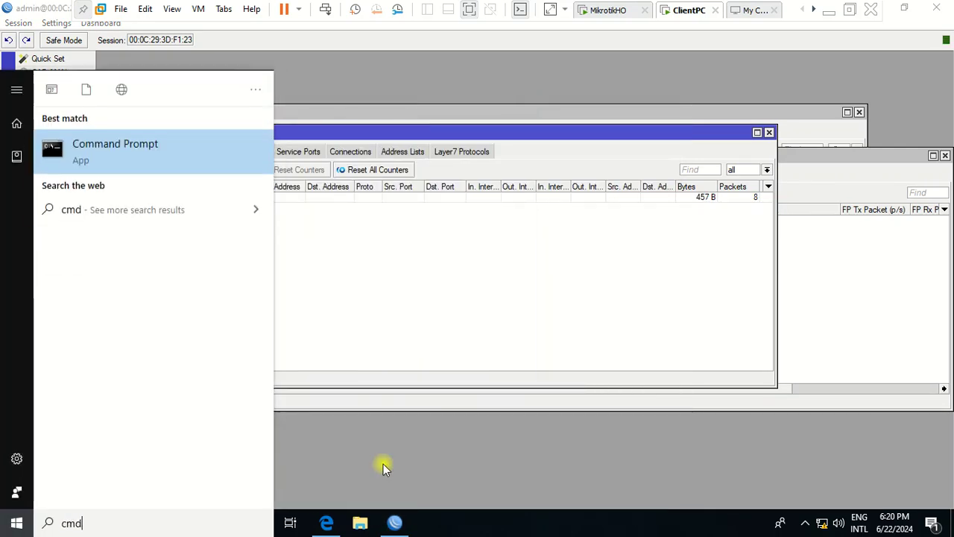
{"action": "key", "text": "Return"}
{"action": "left_click_drag", "start_coordinate": [360, 92], "coordinate": [480, 169]}
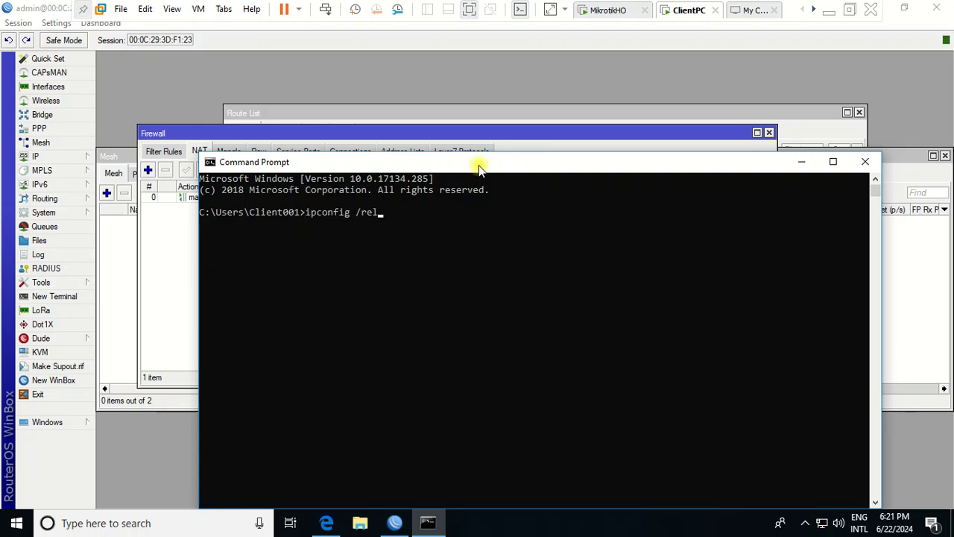
{"action": "key", "text": "Return"}
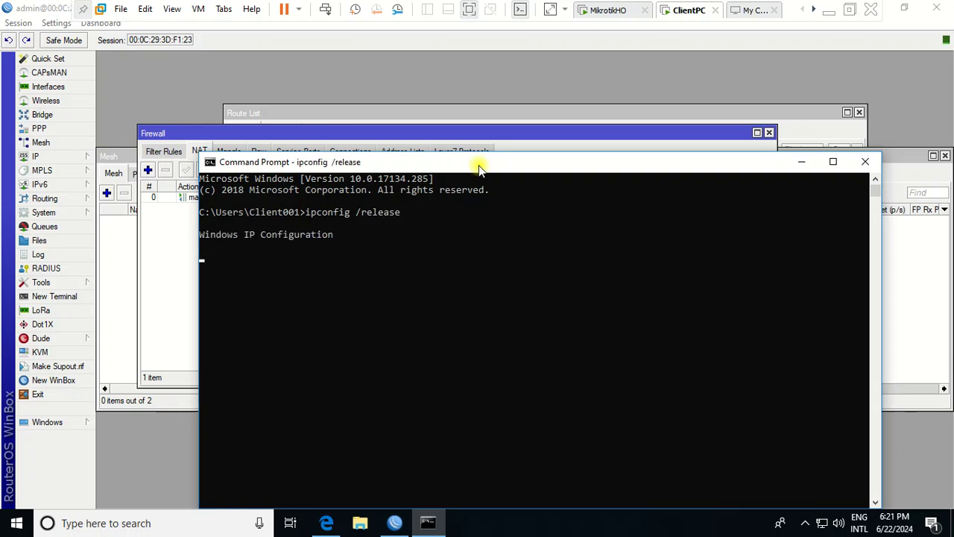
{"action": "left_click_drag", "start_coordinate": [479, 166], "coordinate": [410, 88]}
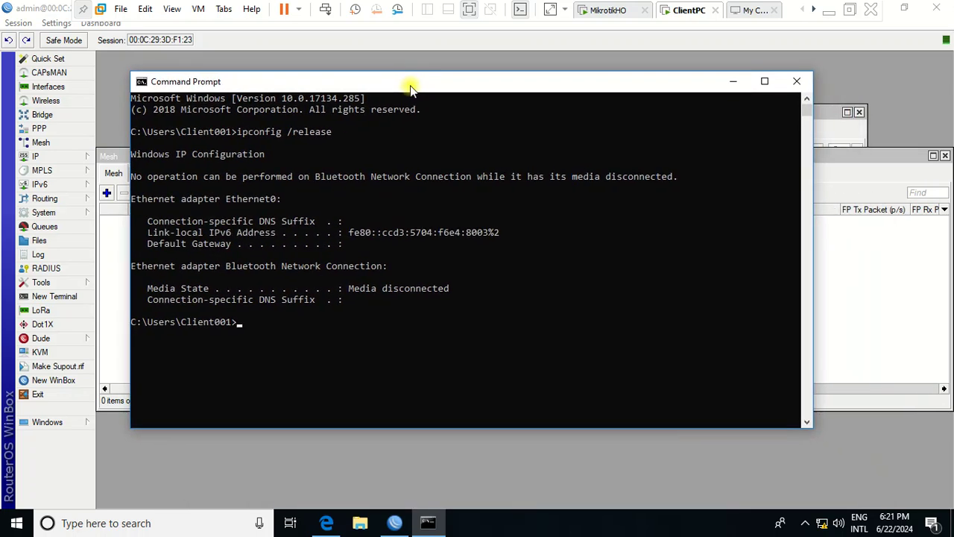
Dismiss the router's welcome message, run ipconfig /renew, and check the network connection status
{"action": "key", "text": "Up"}
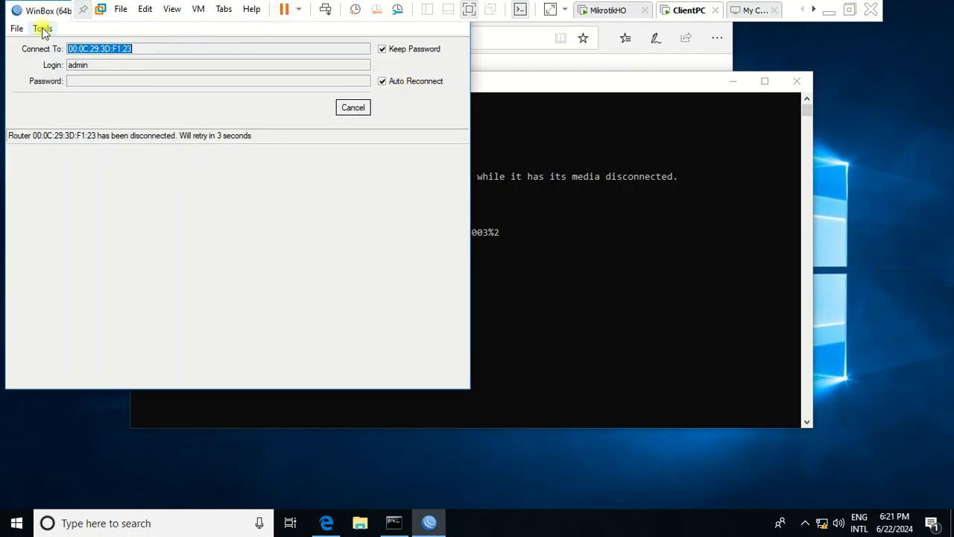
{"action": "left_click_drag", "start_coordinate": [243, 82], "coordinate": [239, 87]}
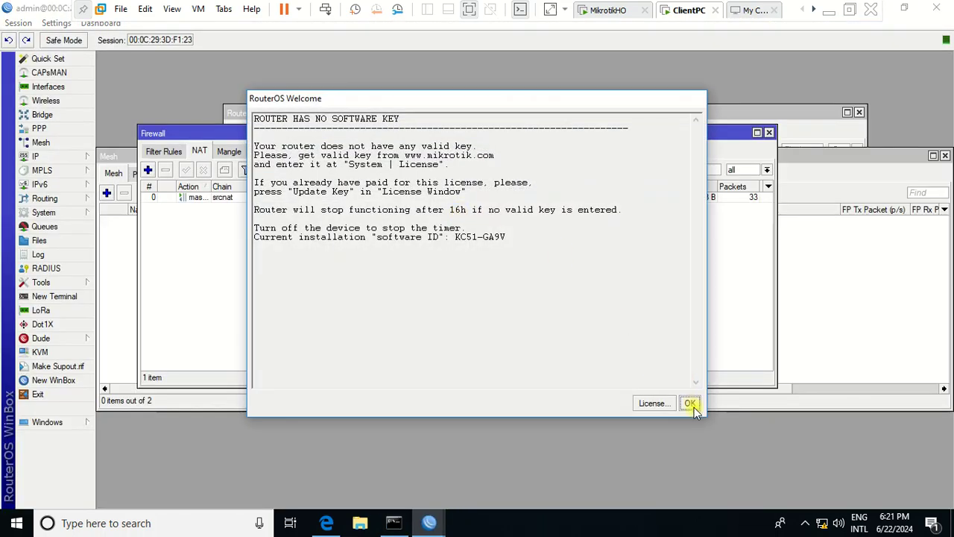
{"action": "left_click", "coordinate": [690, 405]}
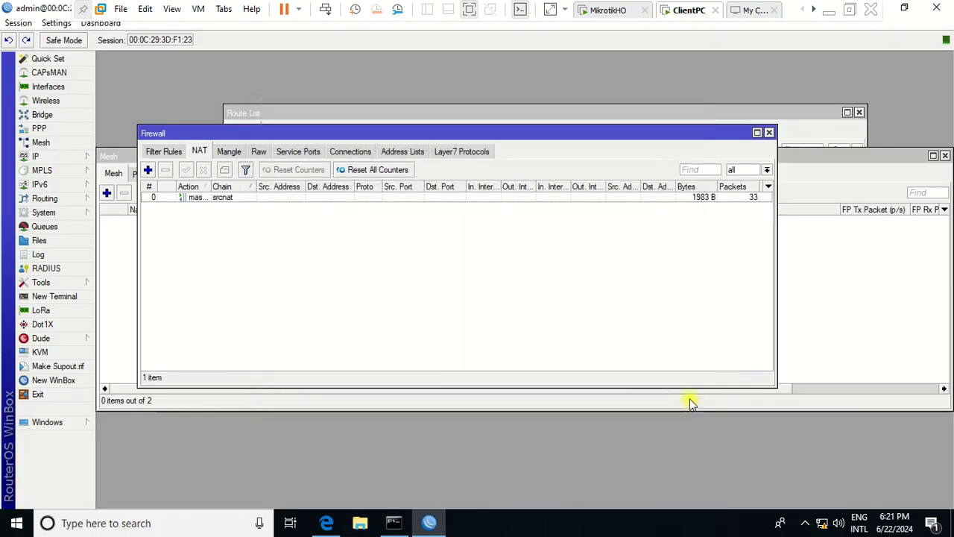
{"action": "left_click", "coordinate": [394, 523]}
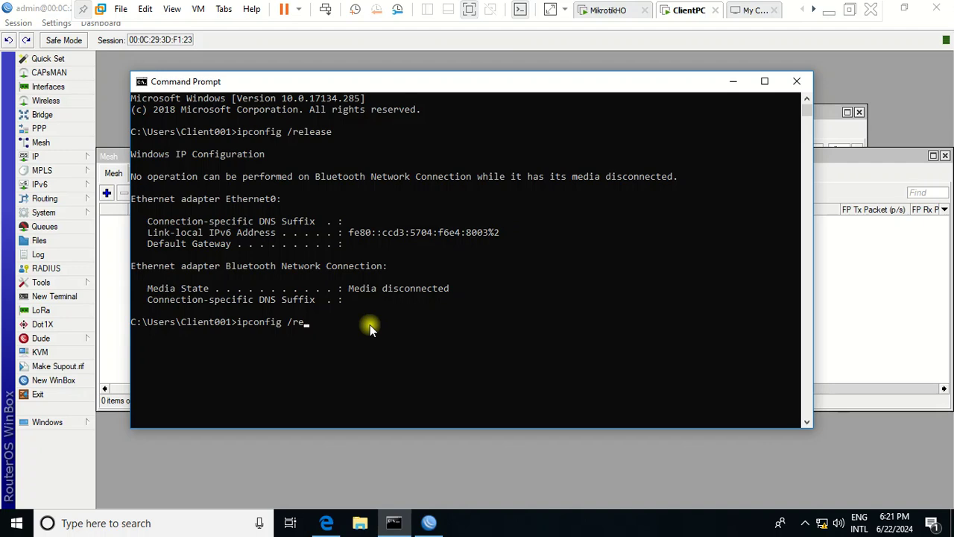
{"action": "type", "text": "new"}
{"action": "key", "text": "Return"}
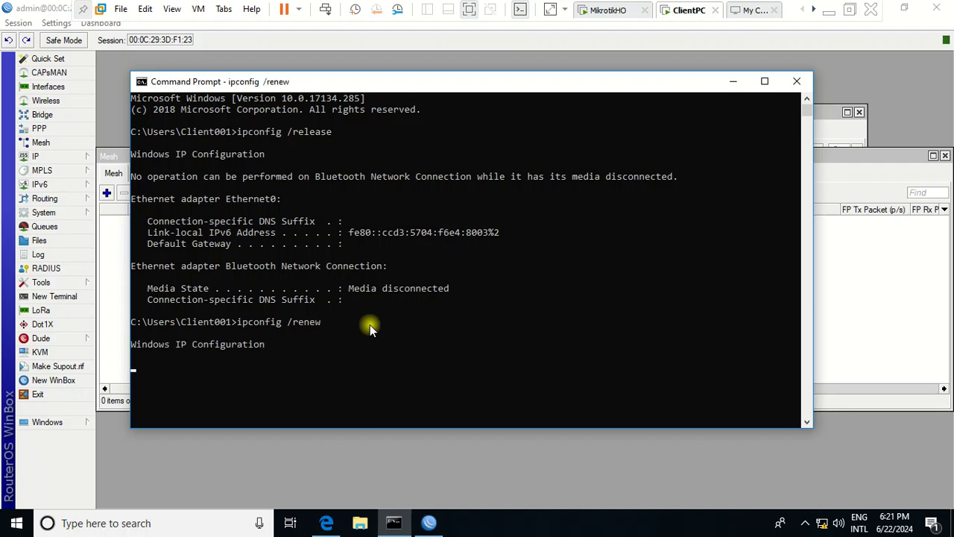
{"action": "left_click_drag", "start_coordinate": [461, 77], "coordinate": [425, 58]}
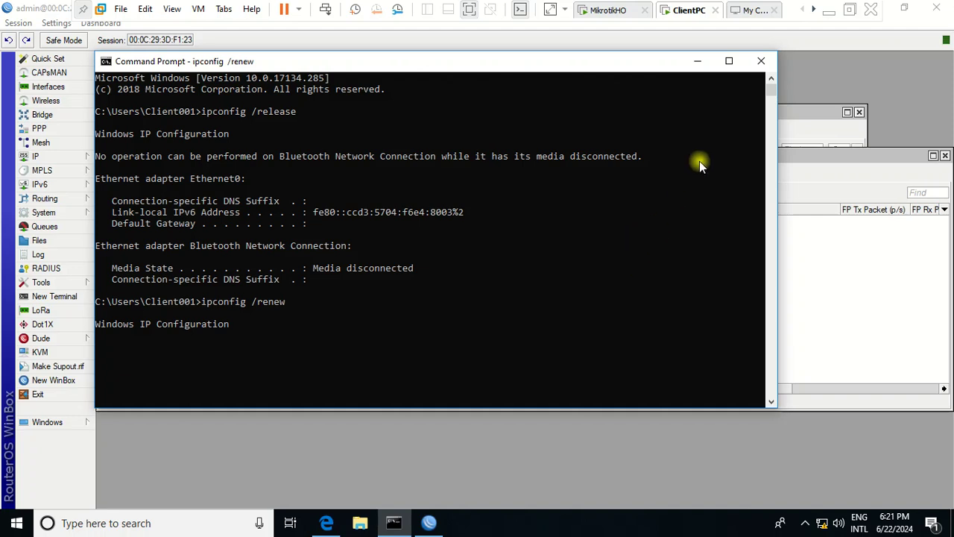
{"action": "left_click", "coordinate": [822, 524]}
{"action": "left_click", "coordinate": [822, 524]}
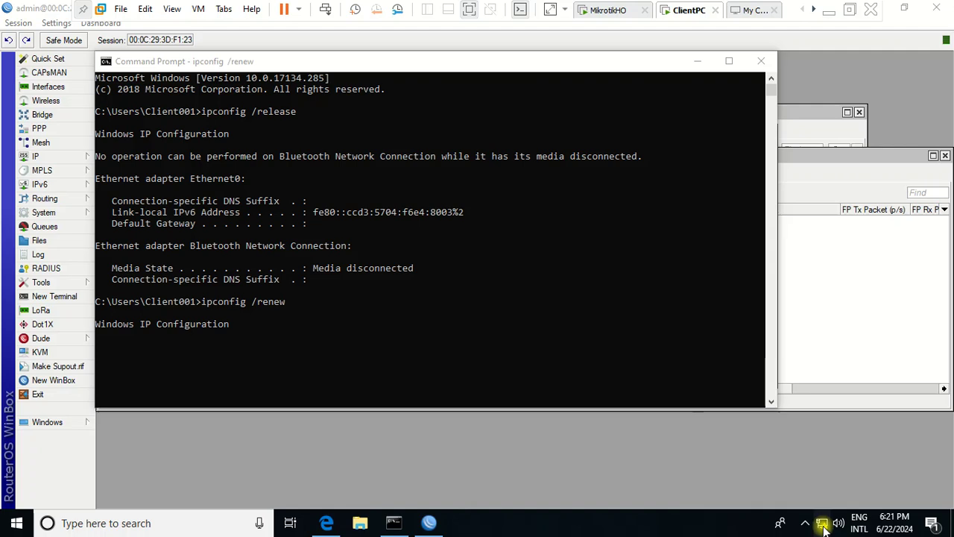
{"action": "left_click_drag", "start_coordinate": [553, 69], "coordinate": [582, 229]}
{"action": "left_click_drag", "start_coordinate": [617, 139], "coordinate": [617, 51]}
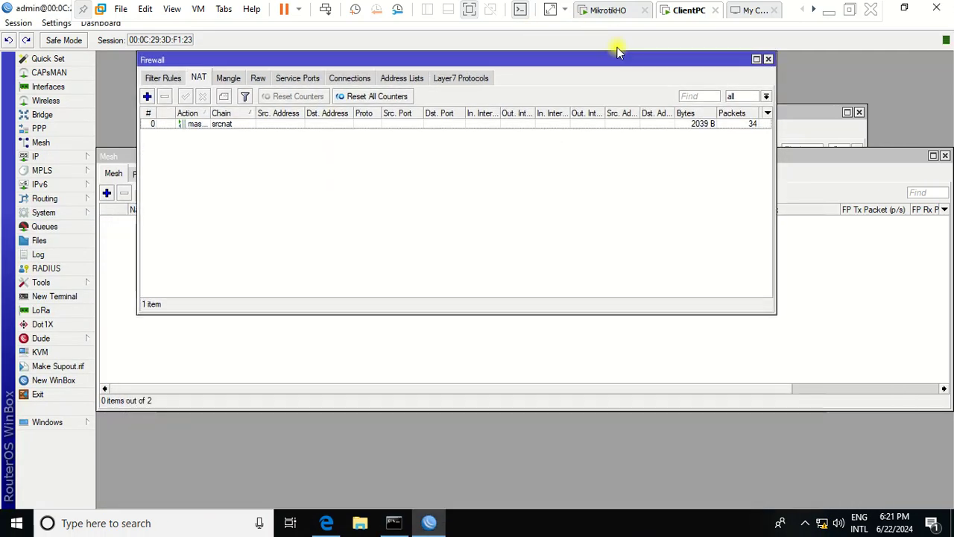
Close the Firewall window and move the Route List and Mesh windows up out of the way
{"action": "left_click", "coordinate": [769, 59]}
{"action": "left_click_drag", "start_coordinate": [741, 111], "coordinate": [726, 68]}
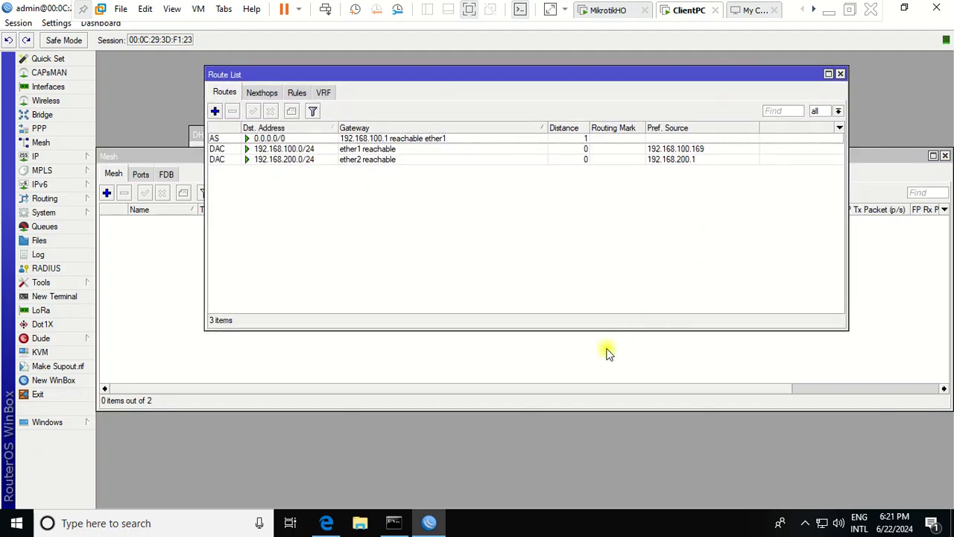
{"action": "left_click", "coordinate": [595, 360]}
{"action": "left_click_drag", "start_coordinate": [714, 154], "coordinate": [738, 97]}
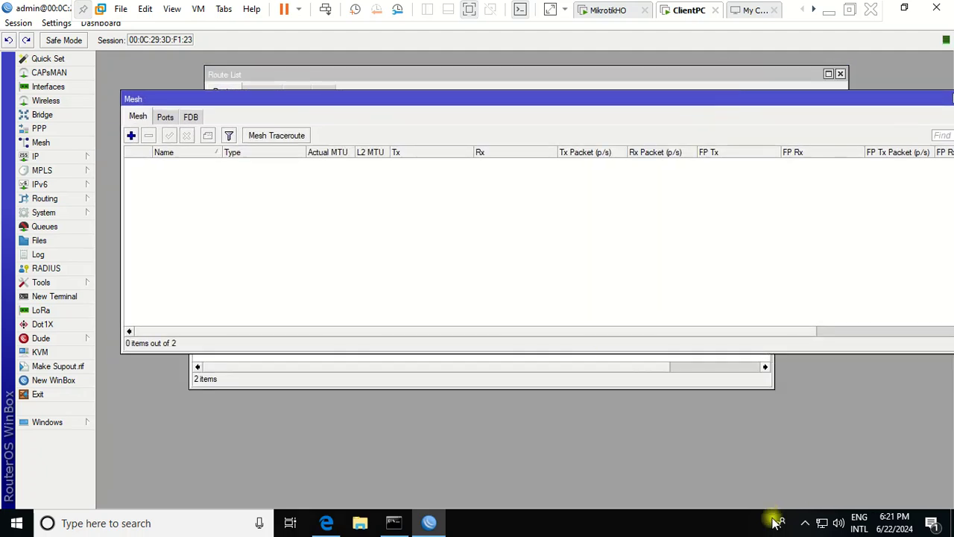
Reload google.com in Edge so the Google homepage loads, then minimize the virtual machine window
{"action": "left_click", "coordinate": [326, 523]}
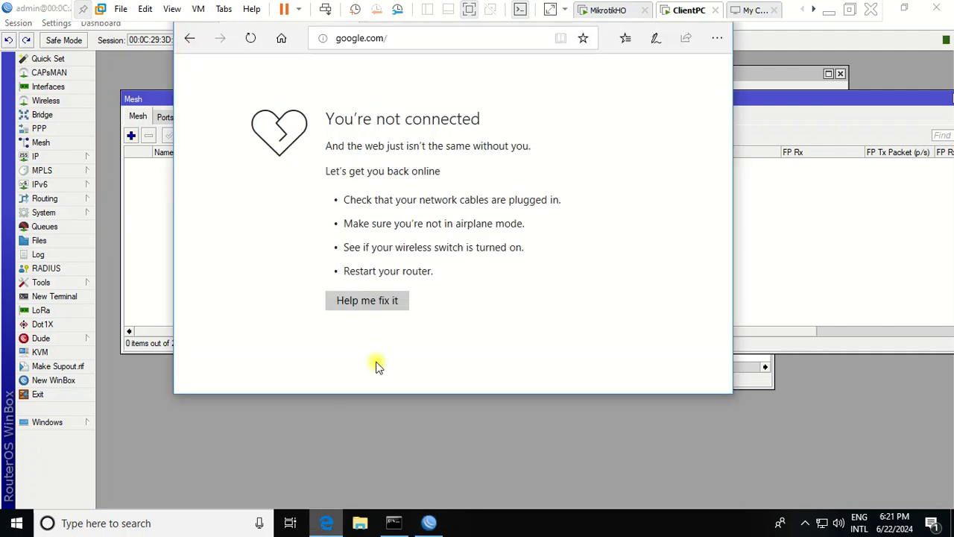
{"action": "left_click", "coordinate": [402, 34]}
{"action": "key", "text": "Return"}
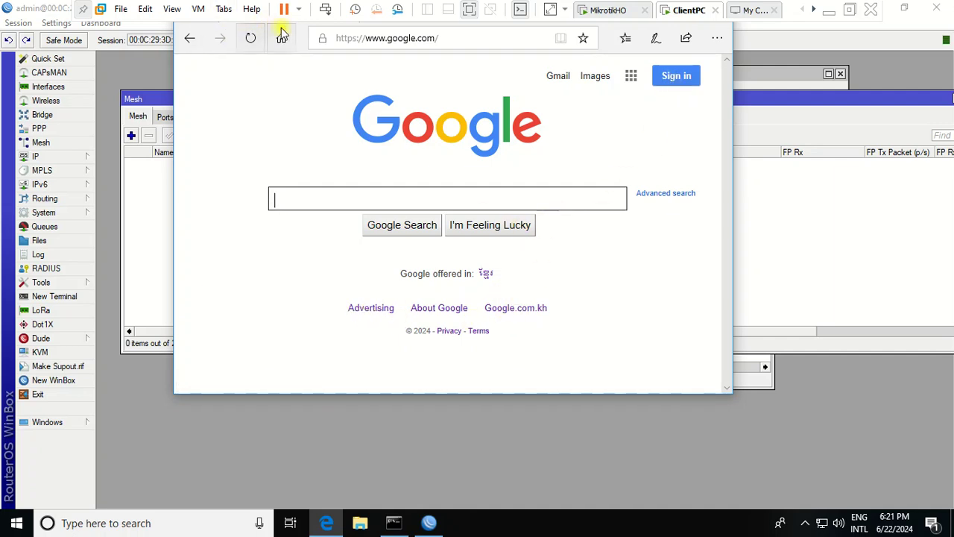
{"action": "left_click", "coordinate": [813, 235]}
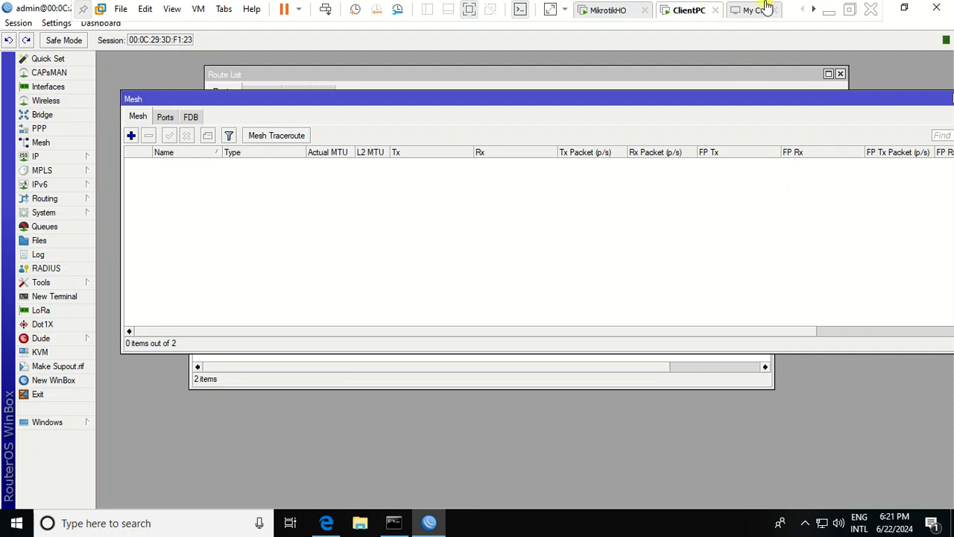
{"action": "left_click", "coordinate": [829, 9]}
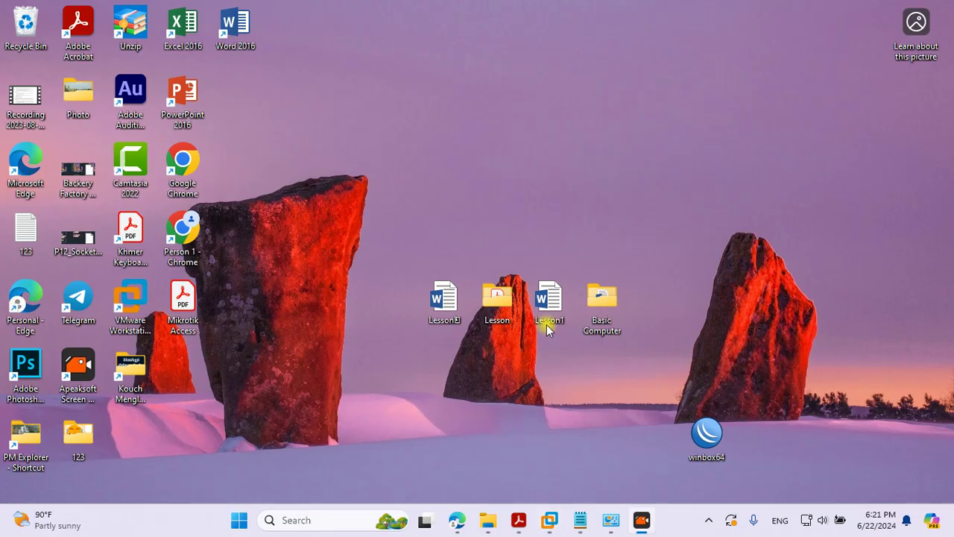